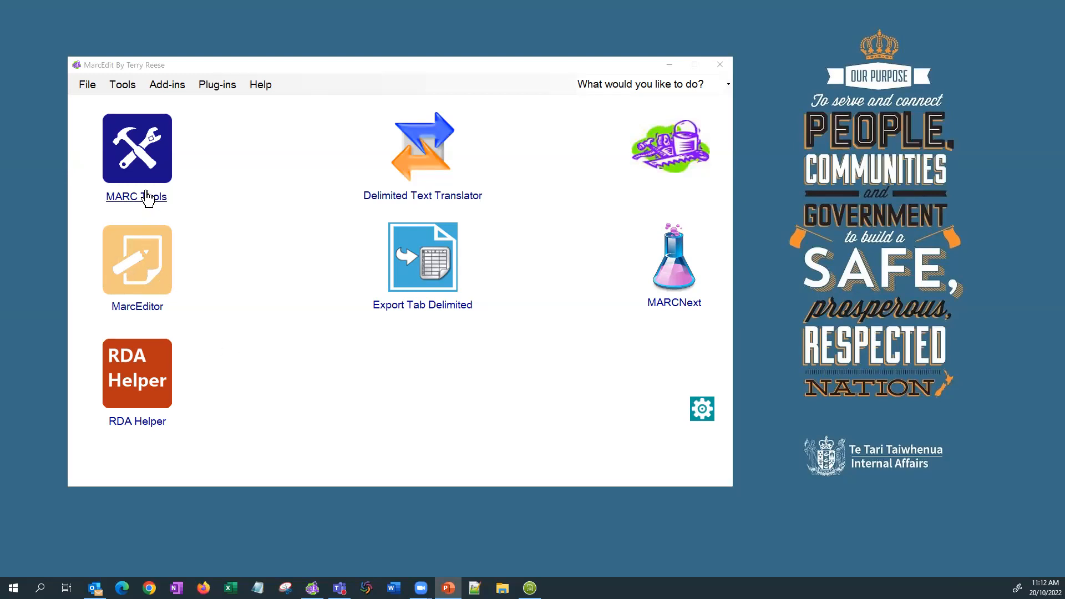
Open MARC Tools and choose "Example 1 Fix Register of births, etc." as the input file.
left_click(149, 162)
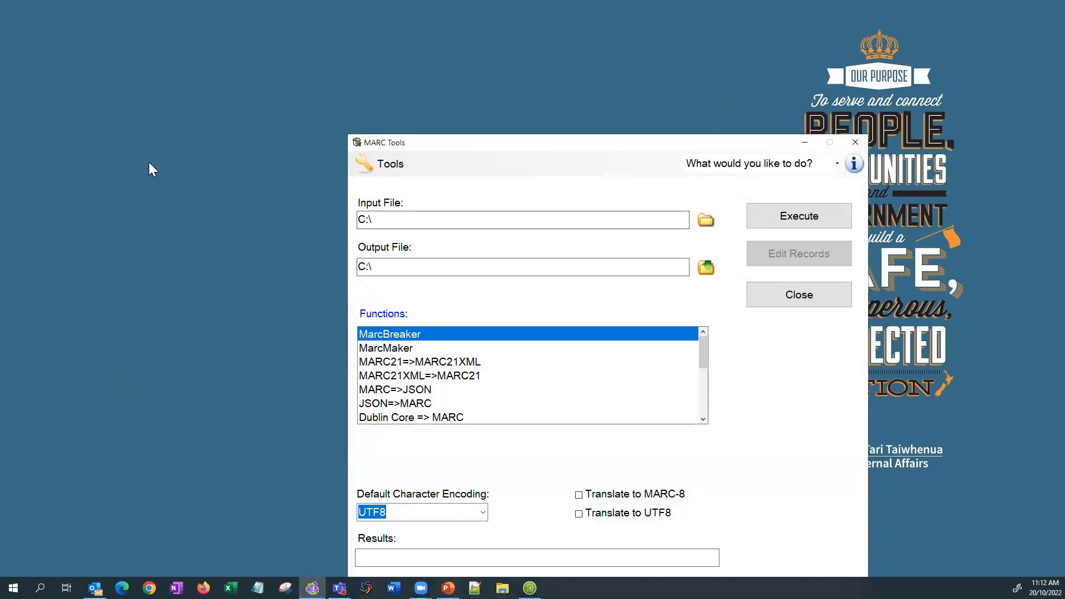
left_click_drag(574, 145, 491, 70)
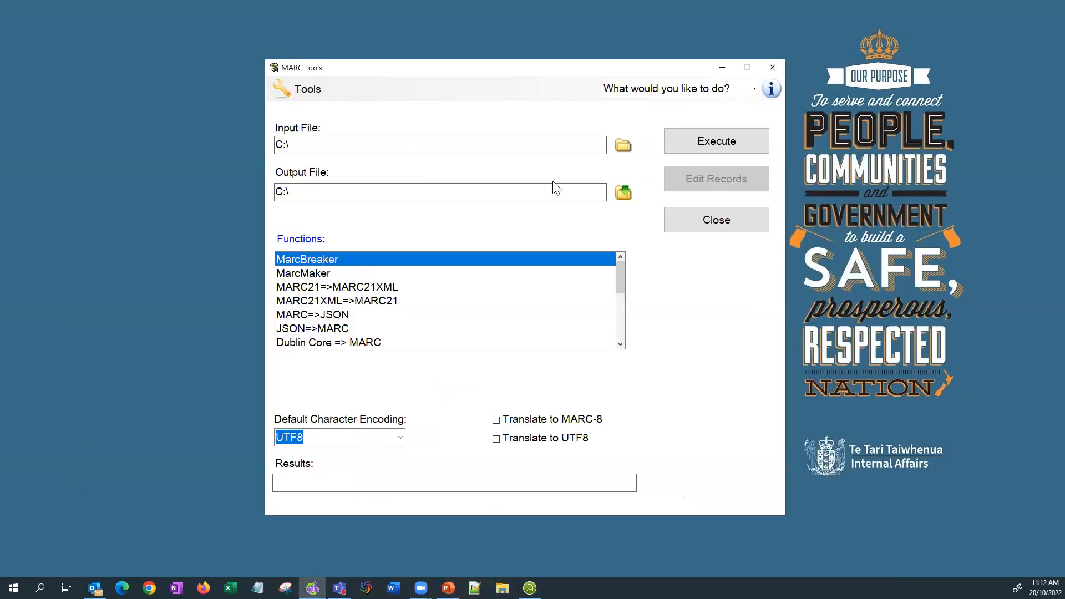
left_click(622, 146)
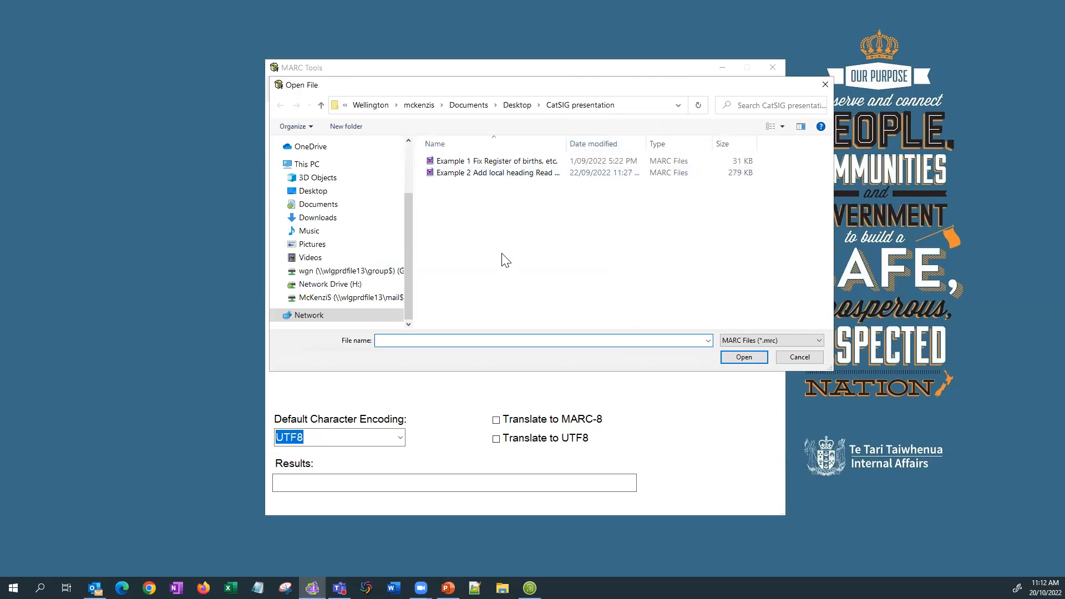
left_click(491, 162)
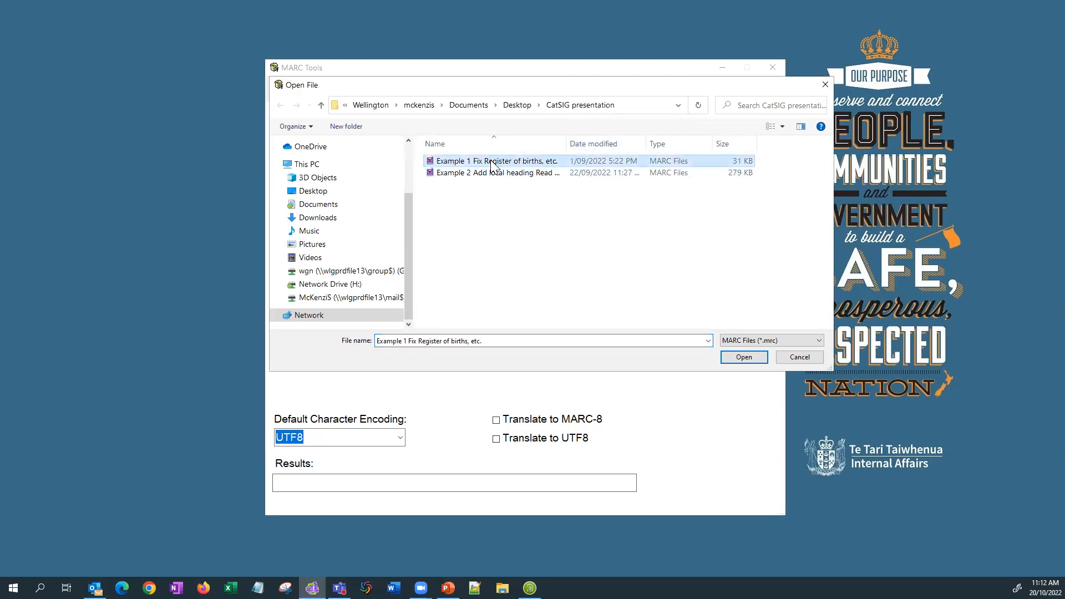
left_click(739, 358)
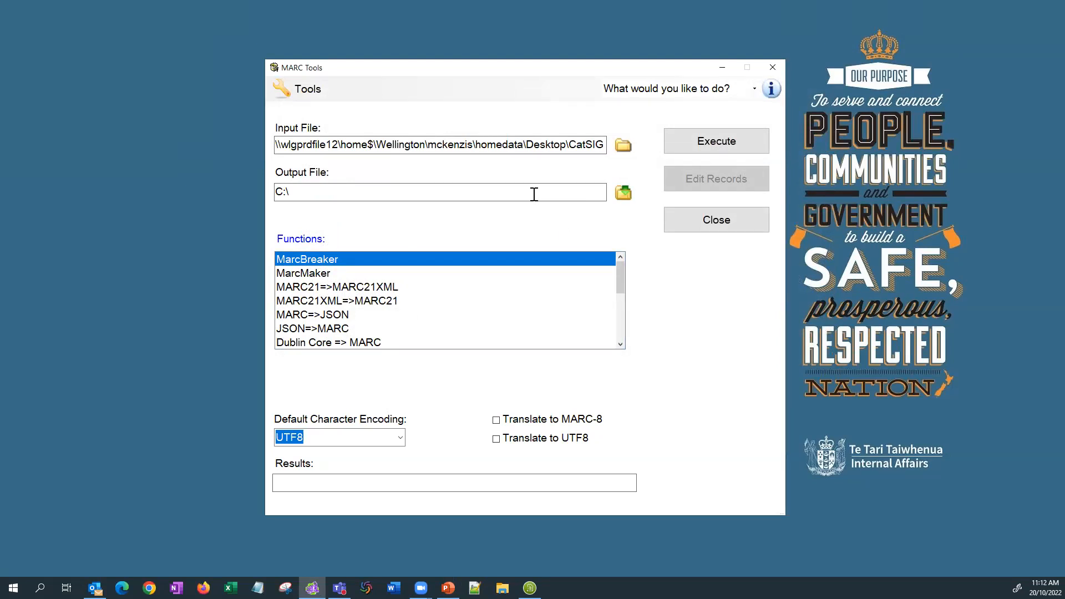
Choose the CatSIG presentation folder on the Desktop as the location for the output file.
left_click(621, 194)
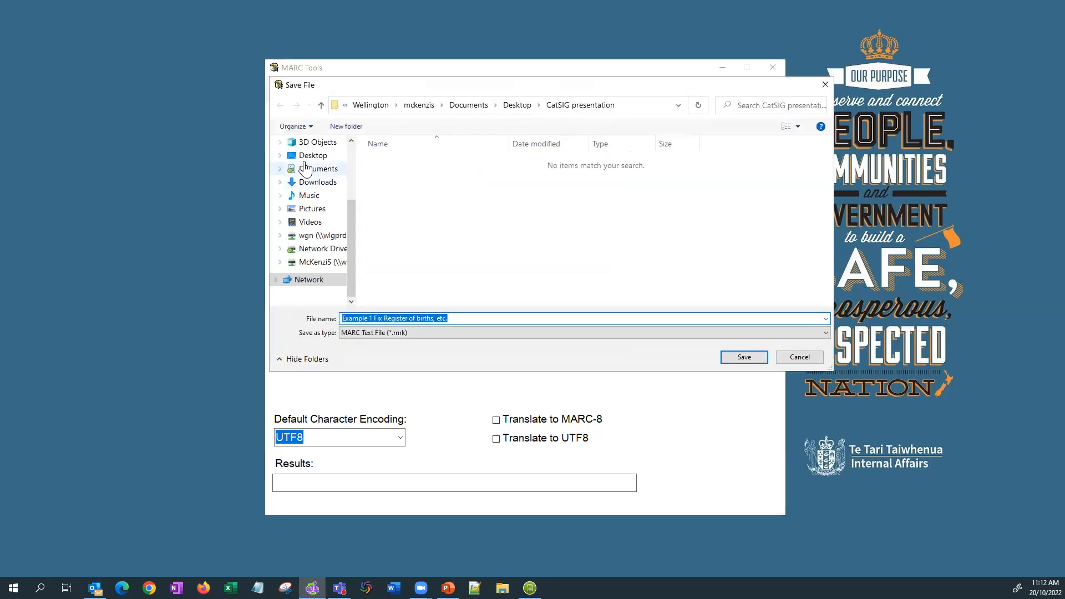
left_click(306, 159)
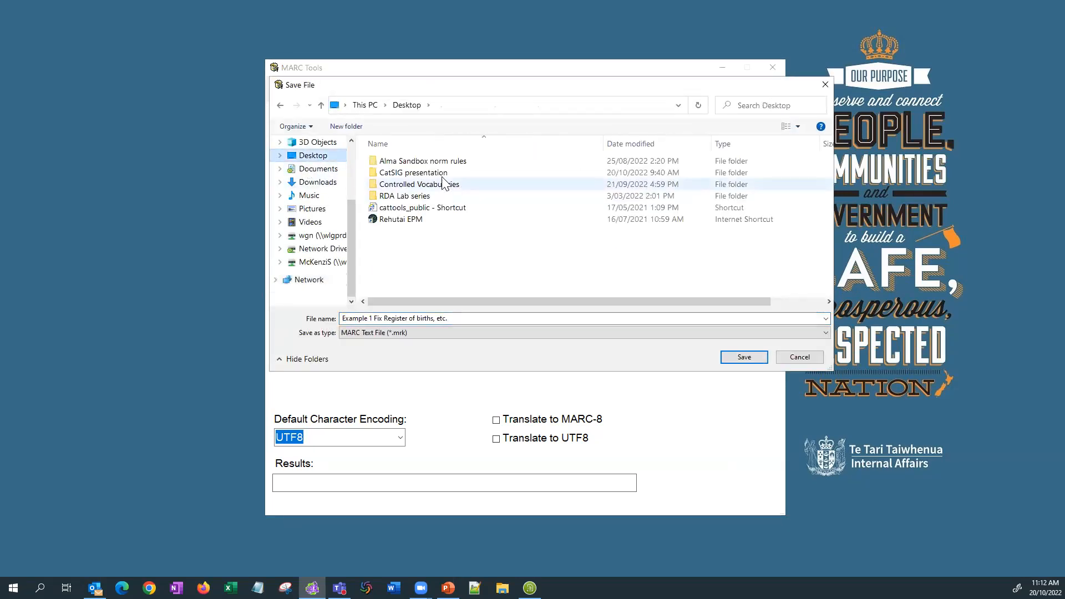
double_click(443, 175)
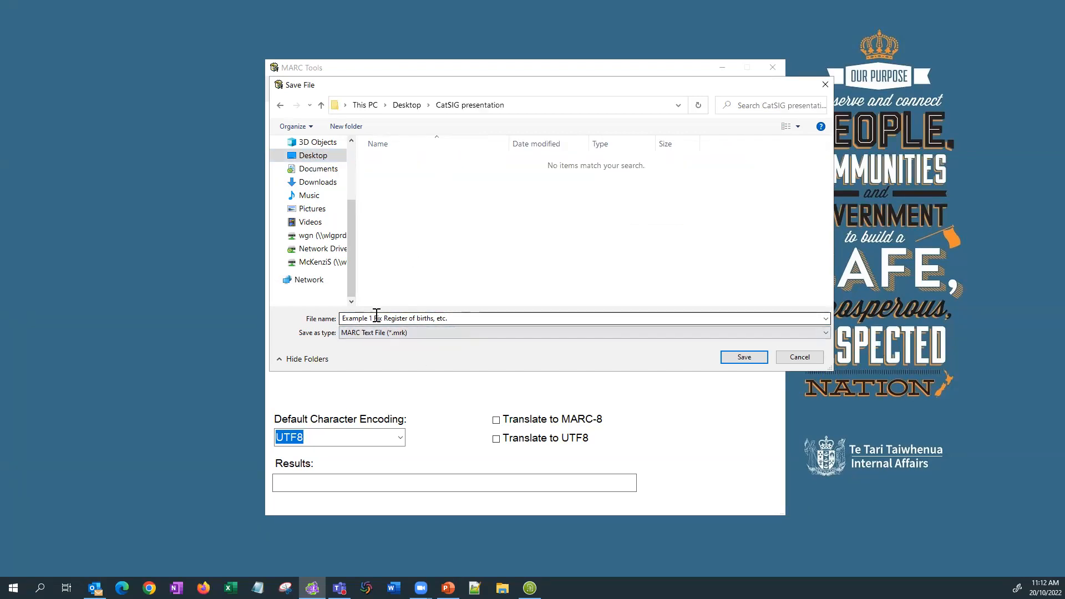
Shorten the output file name to "Fix Register of births, etc." and save it as a MARC text file.
left_click(370, 316)
left_click(372, 316)
key("BackSpace")
key("BackSpace")
key("BackSpace")
key("BackSpace")
key("BackSpace")
key("BackSpace")
key("BackSpace")
key("BackSpace")
key("BackSpace")
key("BackSpace")
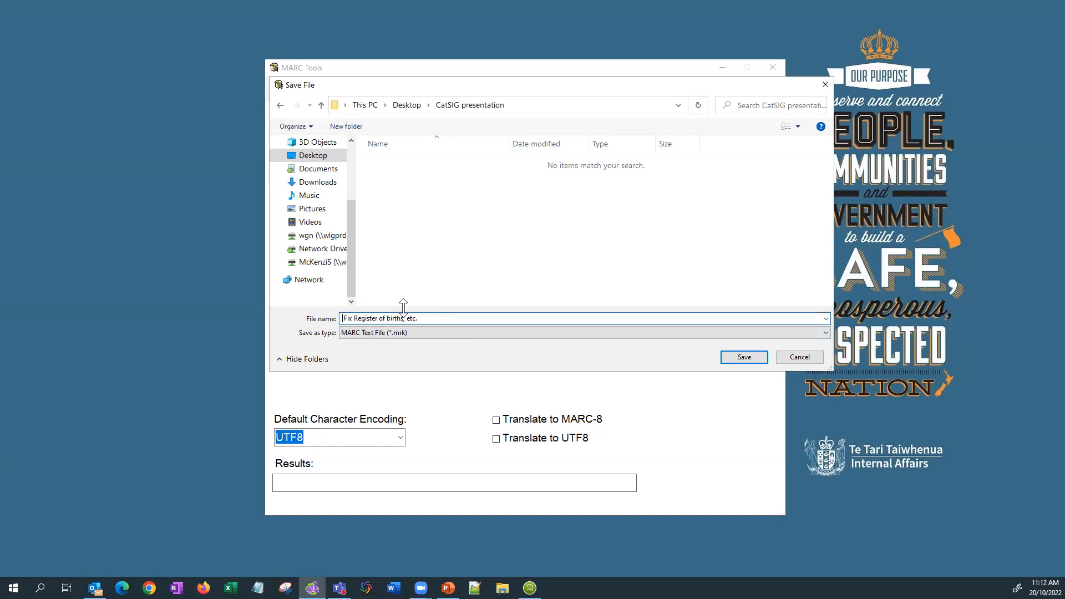
key("BackSpace")
left_click(744, 357)
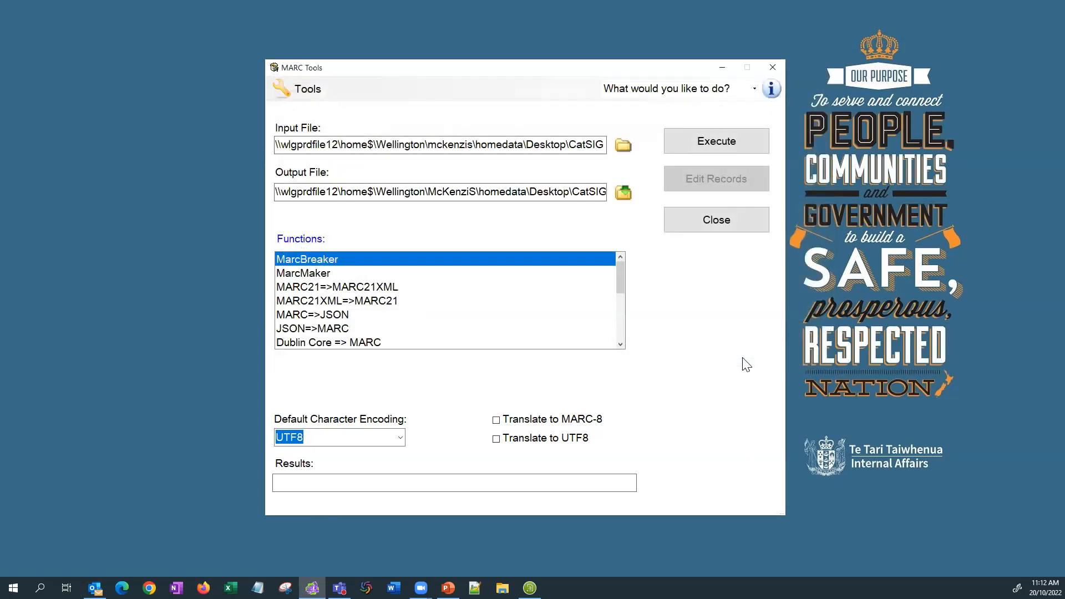
Run MarcBreaker on the input file and open the converted records for editing.
left_click(712, 142)
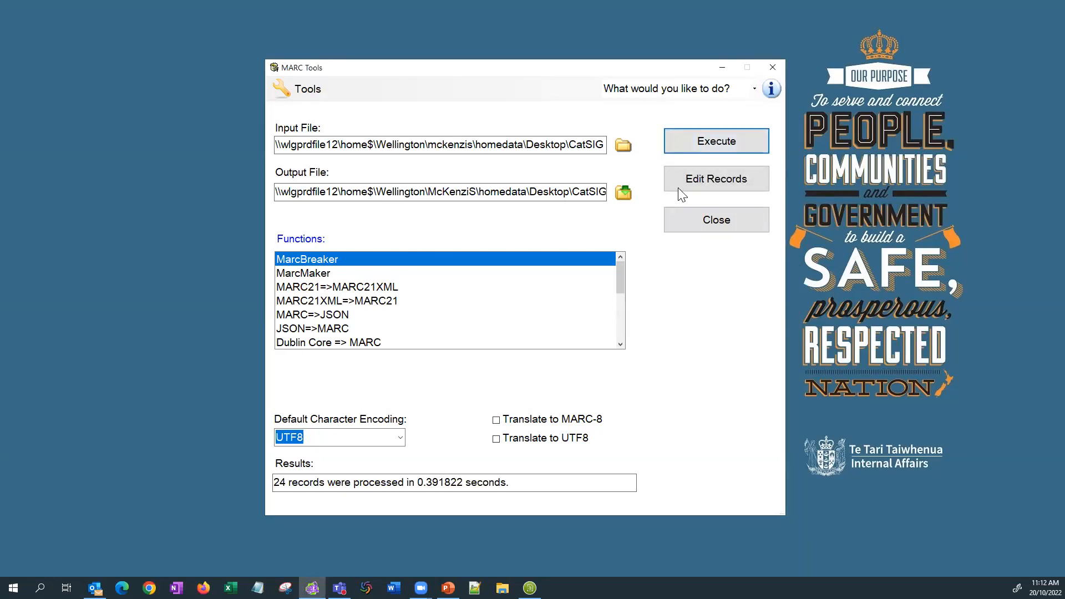
left_click(695, 179)
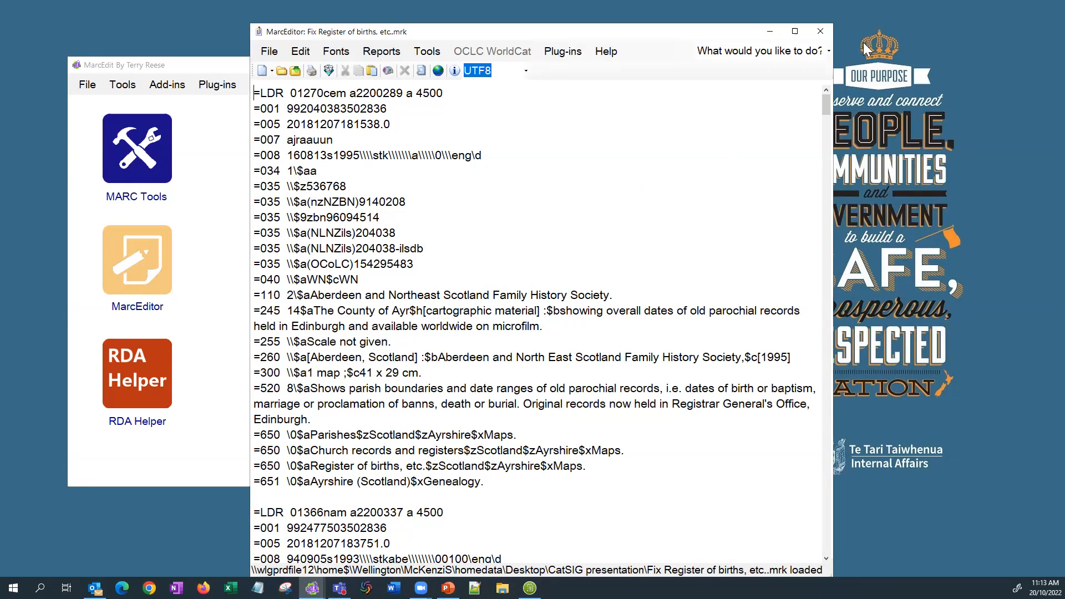
Find all occurrences of "Register" in the records.
left_click(287, 54)
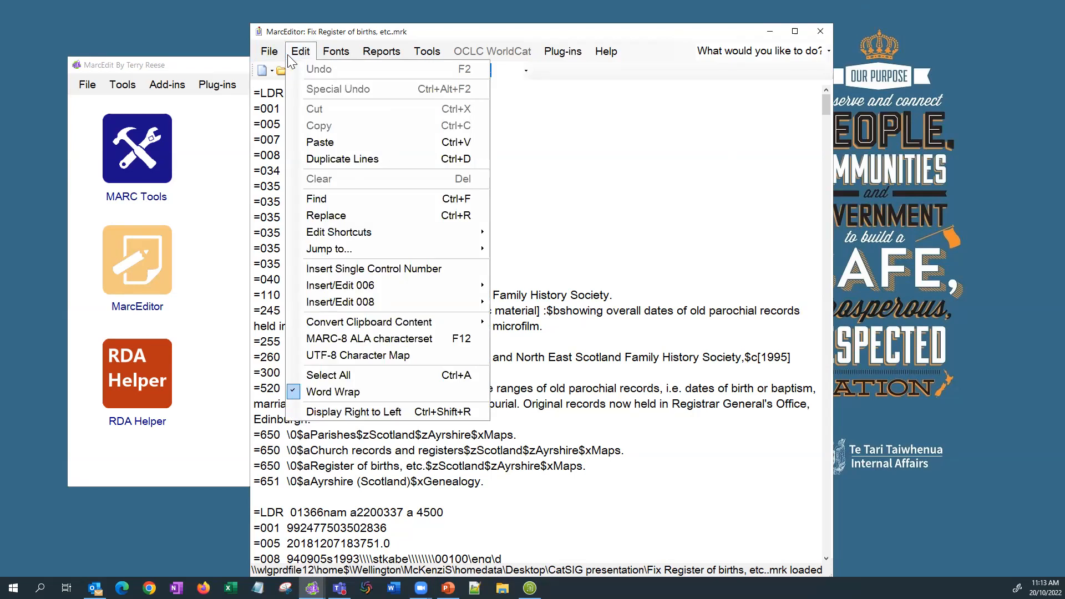
left_click(344, 199)
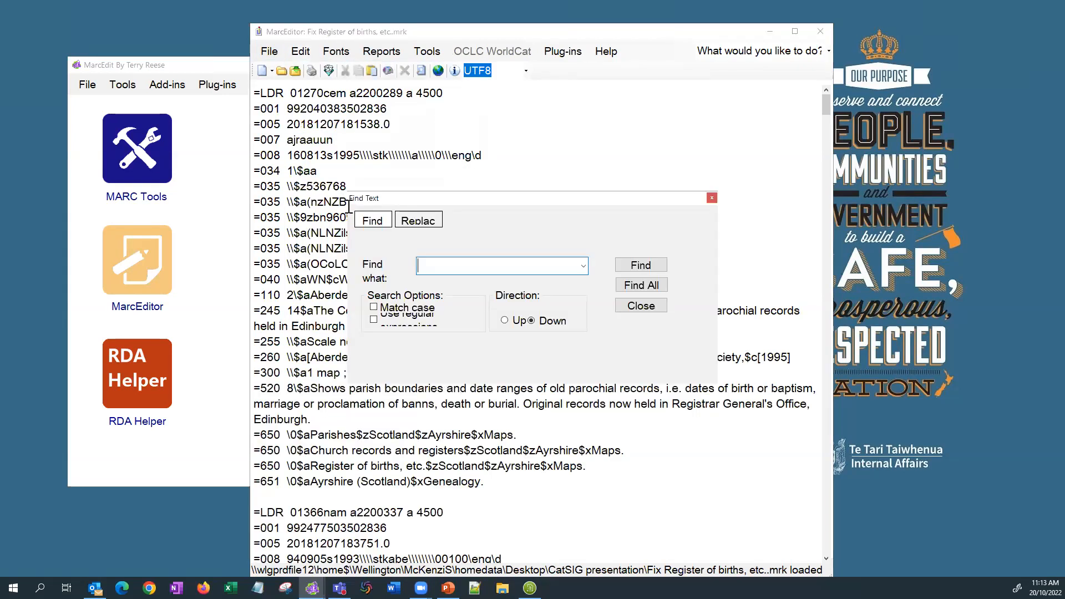
type("Register")
left_click(624, 269)
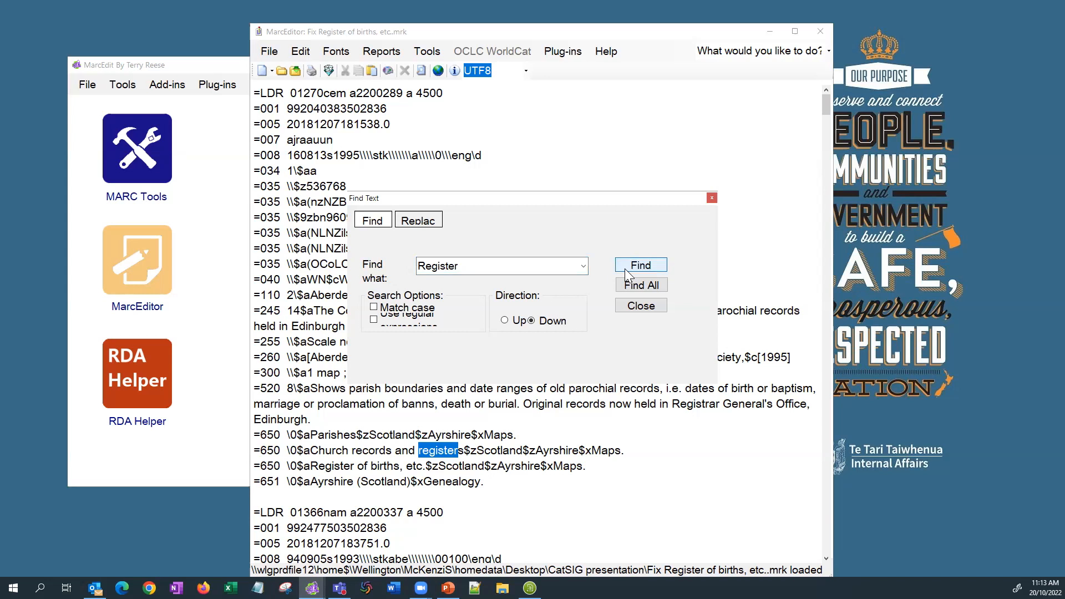
left_click(641, 286)
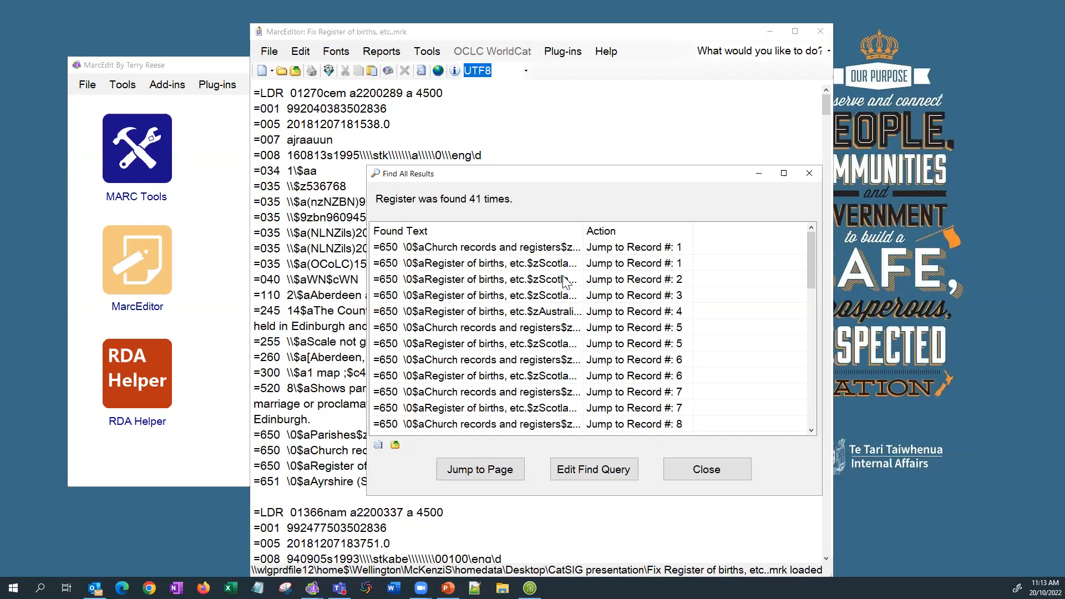
Change the find query to "registers", list all matches and look through them.
left_click(595, 469)
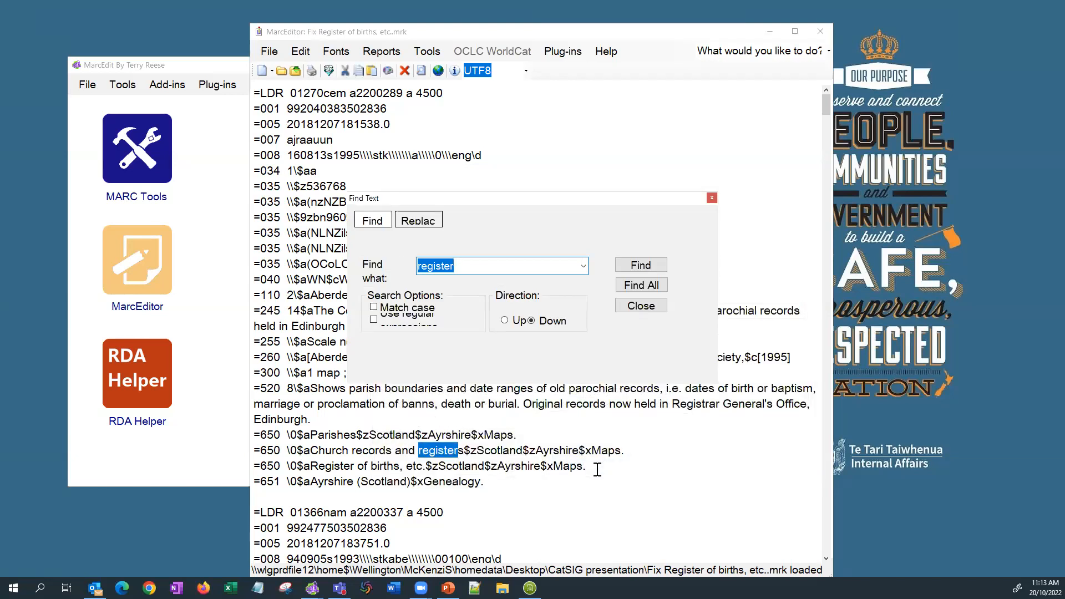
left_click(468, 265)
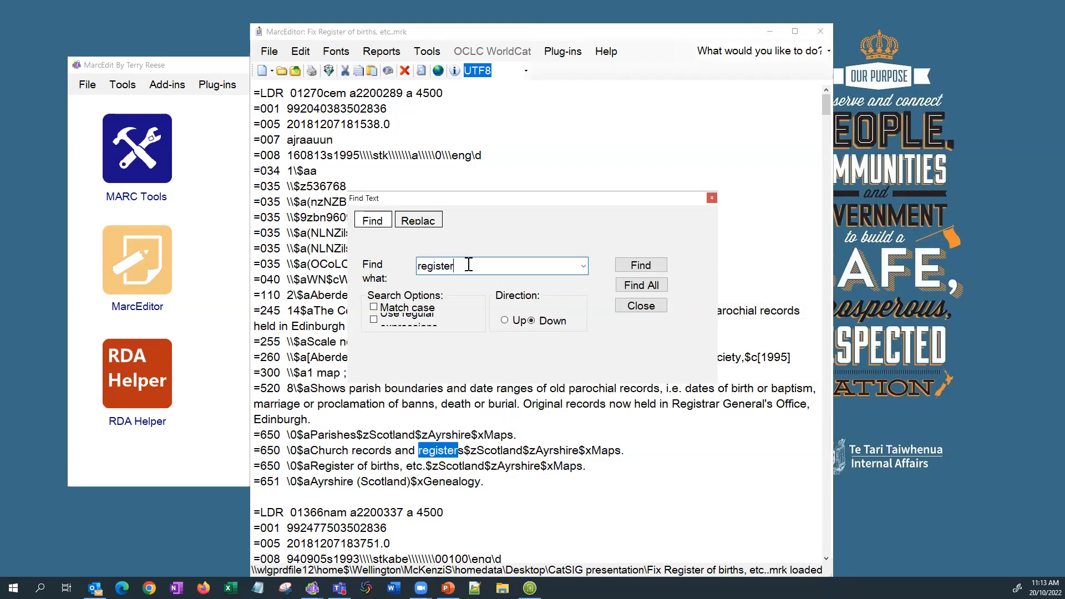
type("s")
left_click(624, 284)
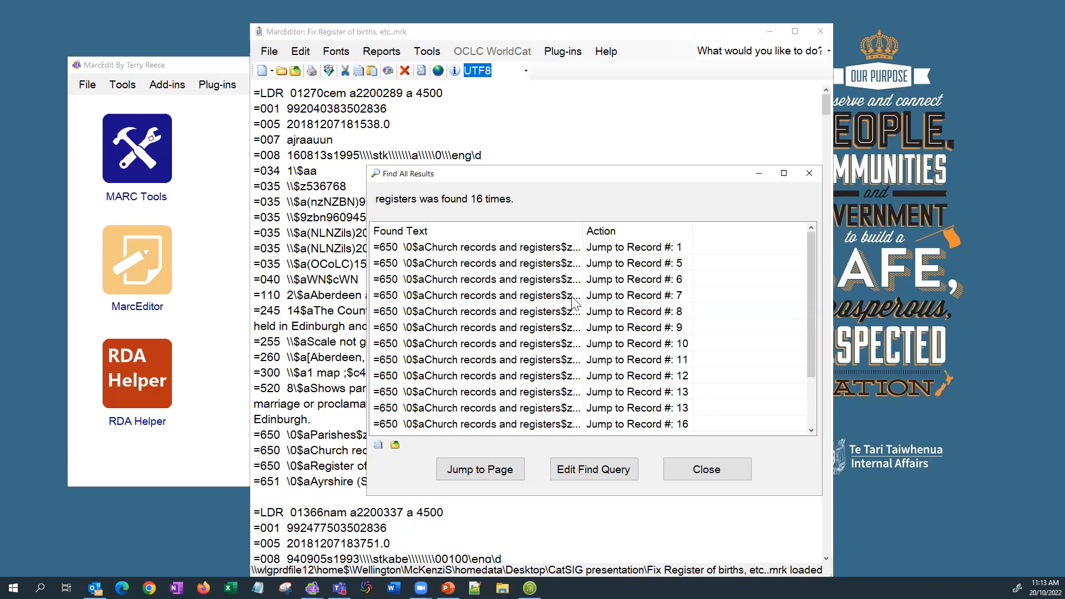
scroll(539, 270, "down", 2)
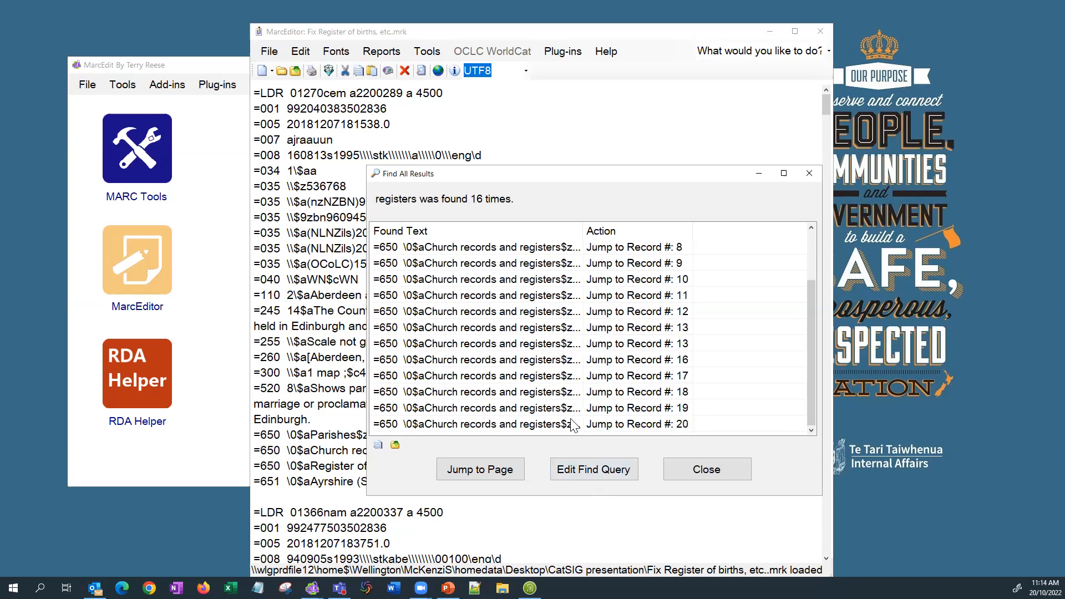
Find all occurrences of "register of births" and widen the found text column to review the full headings.
left_click(604, 469)
left_click(463, 266)
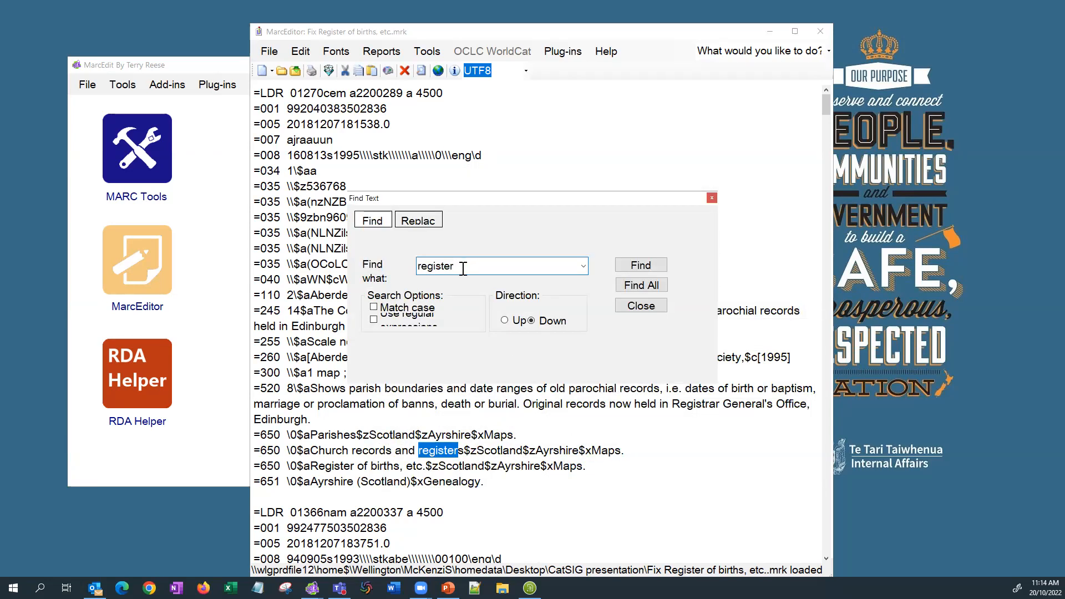
type("of births")
left_click(623, 283)
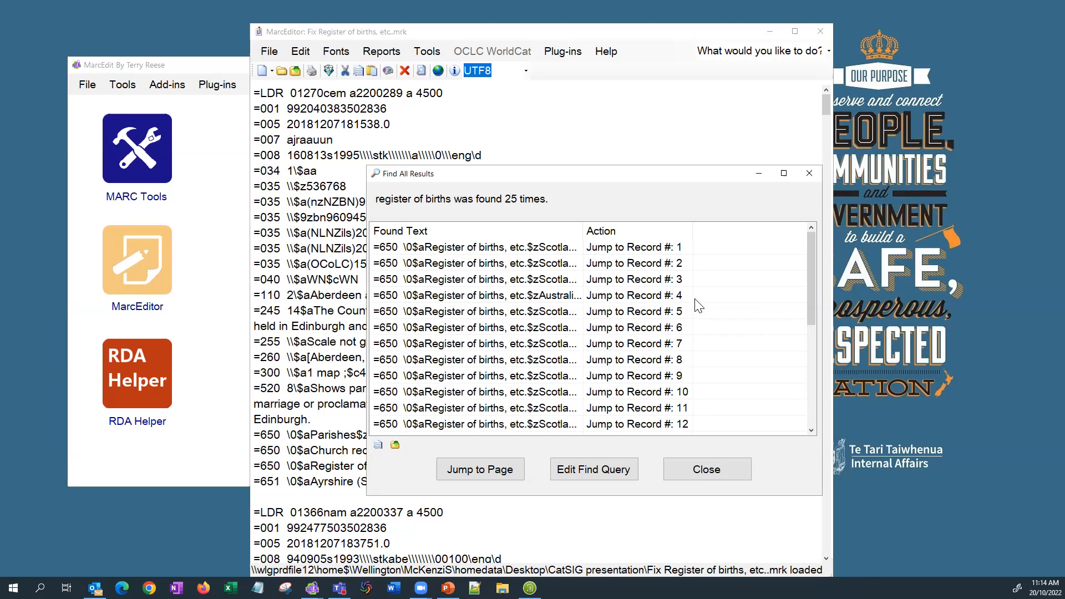
scroll(698, 305, "down", 1)
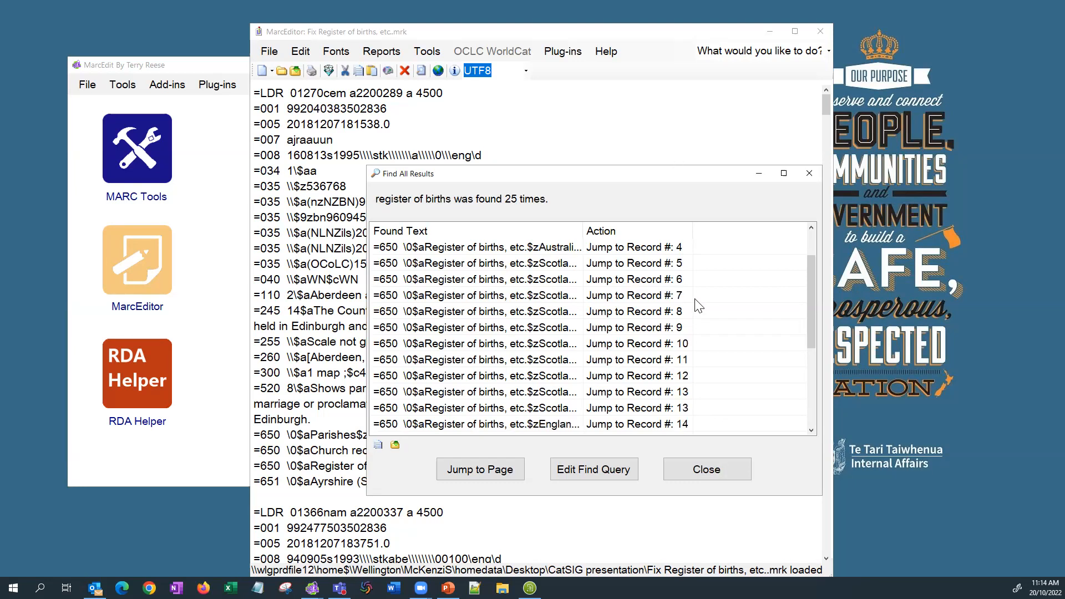
left_click_drag(811, 283, 810, 298)
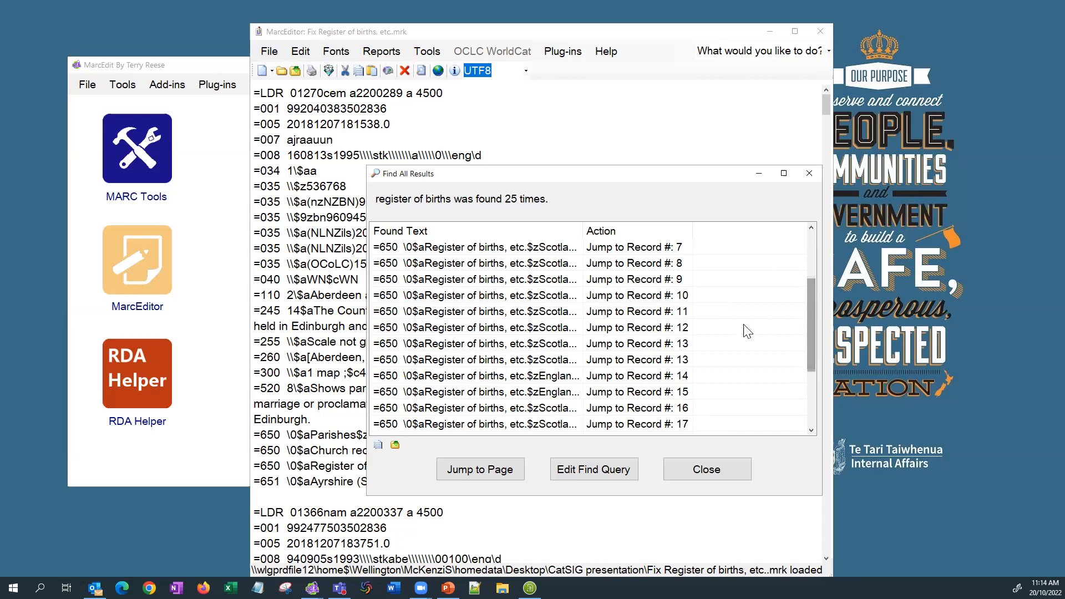
left_click_drag(581, 234, 648, 233)
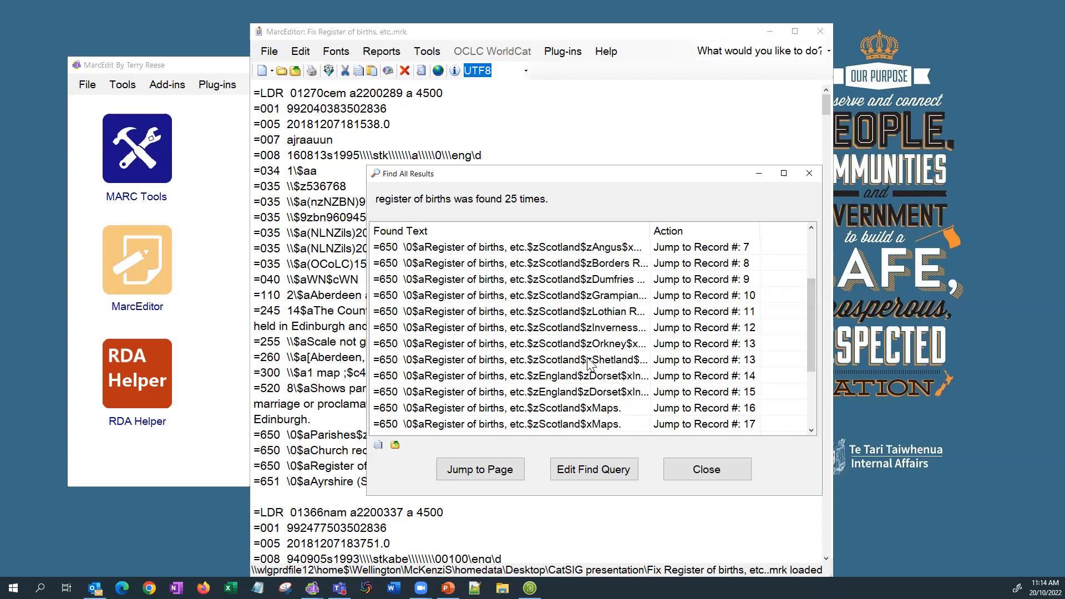
Switch from finding to replacing text and set the search text to "Register of births".
left_click(601, 471)
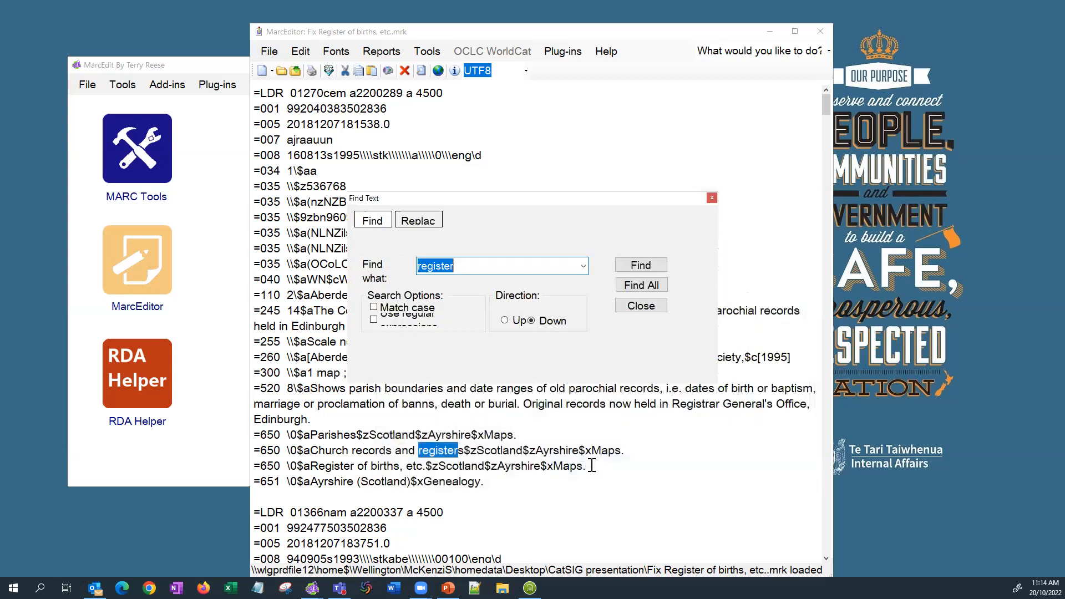
left_click(423, 224)
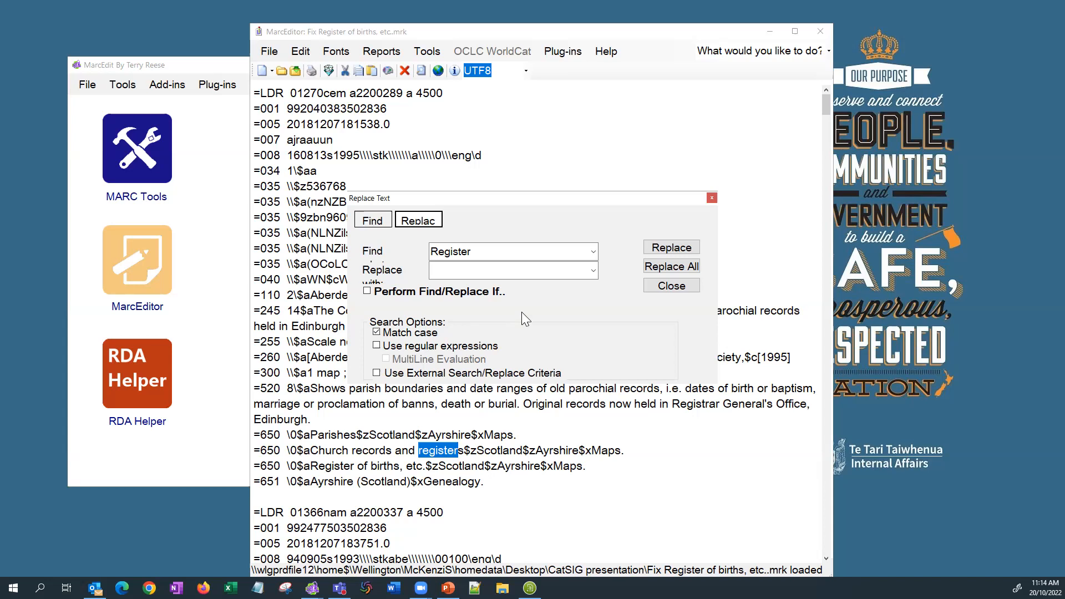
left_click(520, 261)
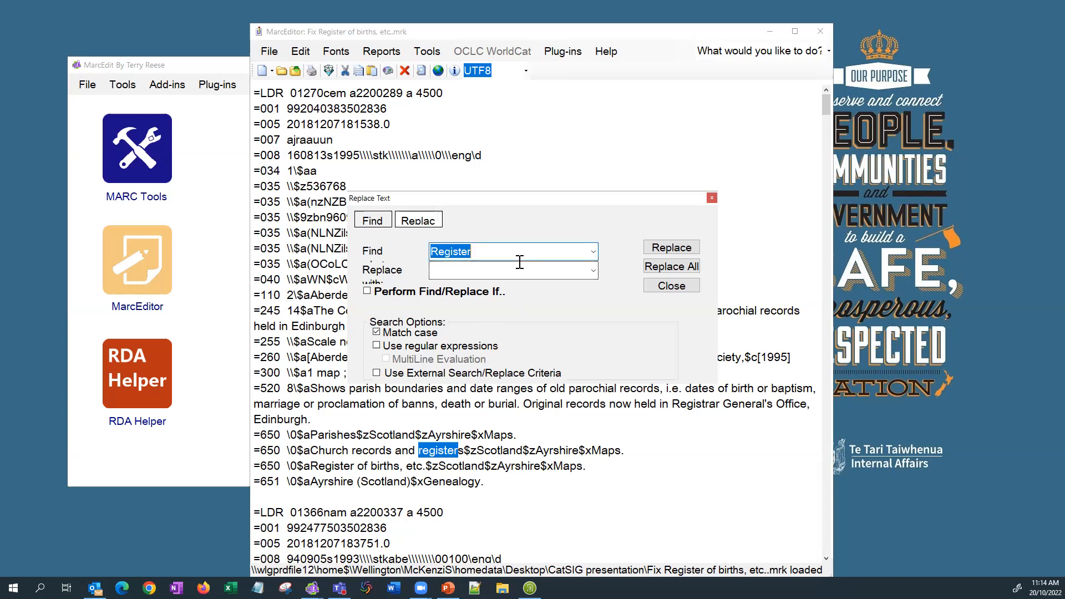
left_click(594, 253)
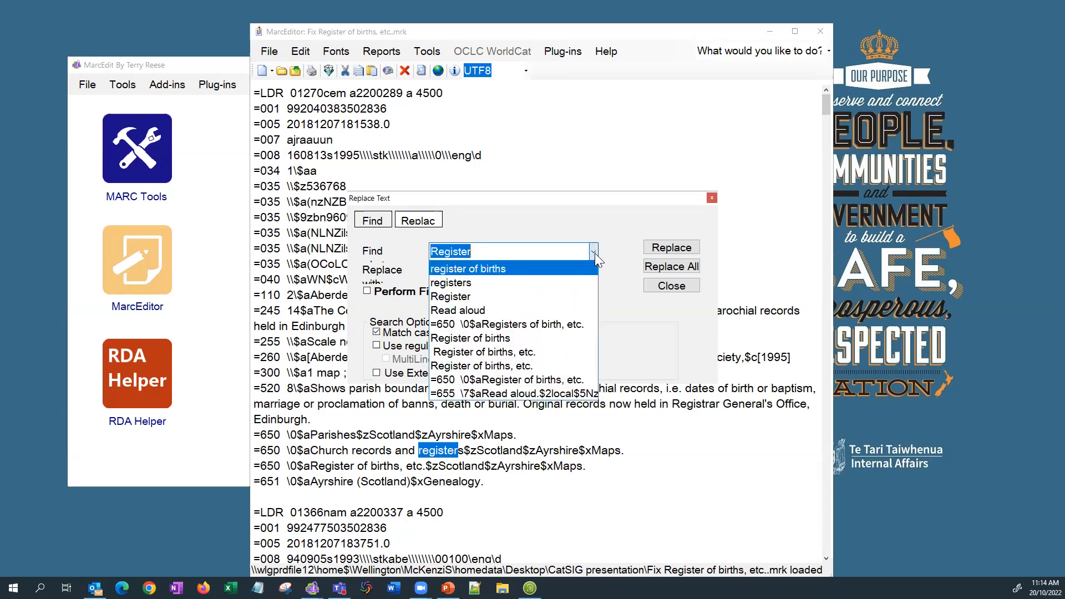
left_click(594, 253)
left_click(531, 250)
type("of birth")
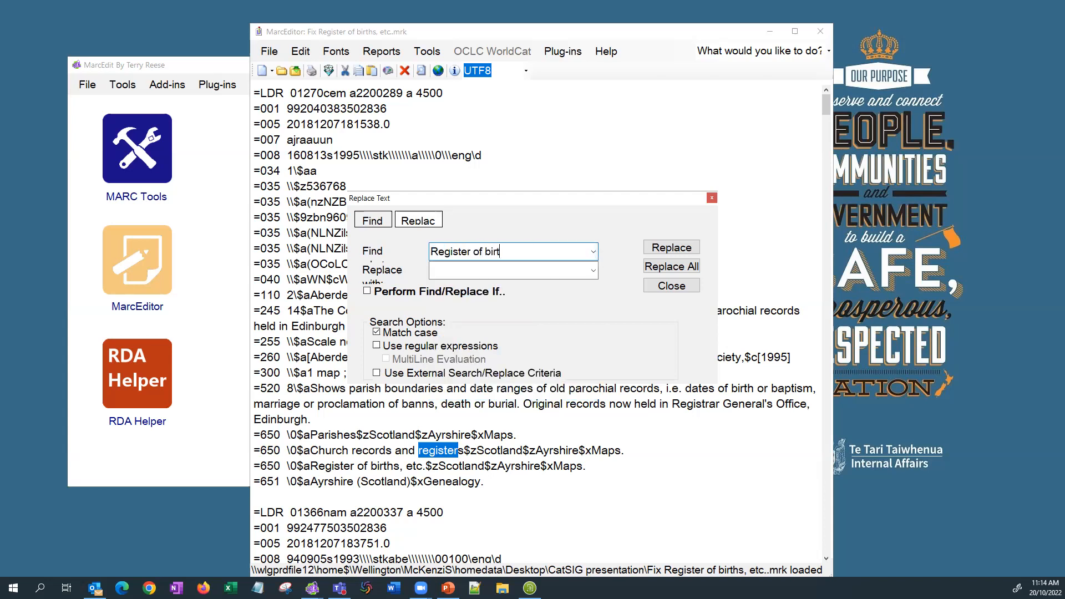
type("s")
Replace all occurrences with "Registers of births" and check the corrected 650 heading in the first record.
left_click_drag(518, 254, 421, 250)
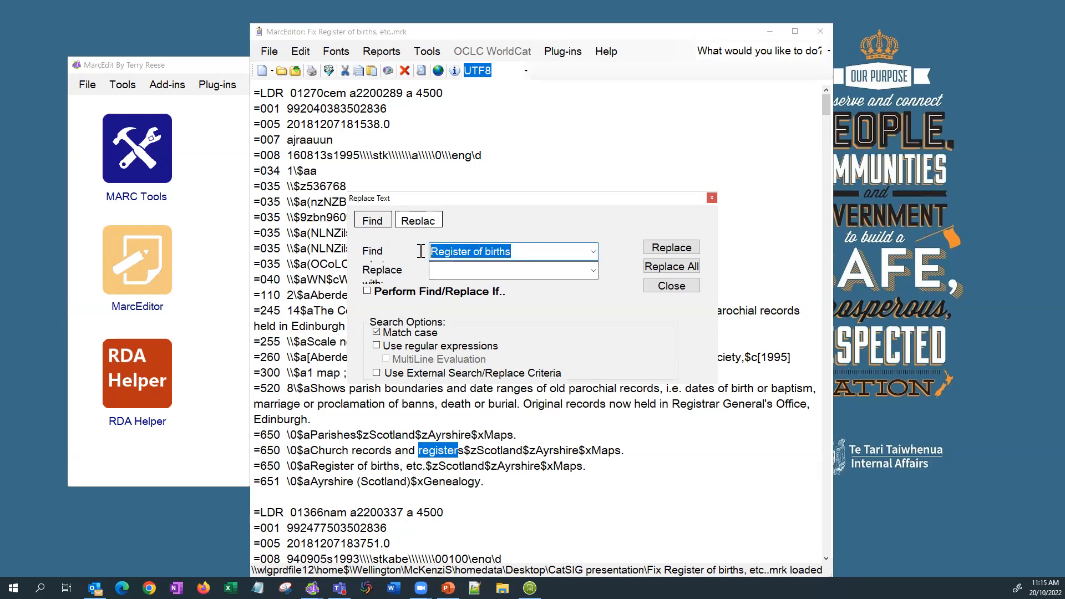
key("ctrl+c")
left_click(443, 270)
key("ctrl+v")
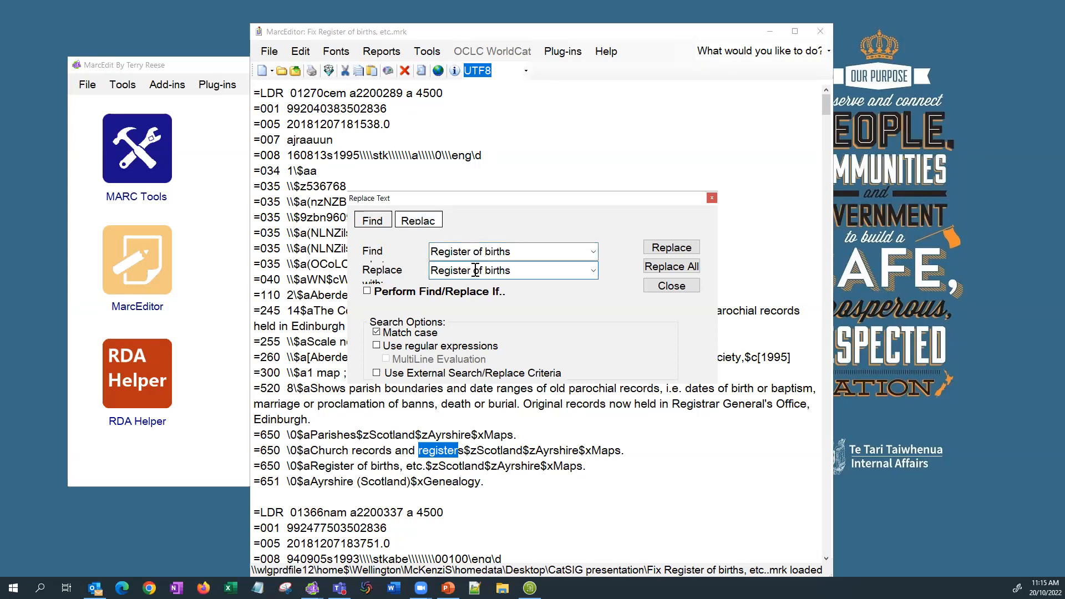
left_click(472, 270)
type("s")
left_click(687, 268)
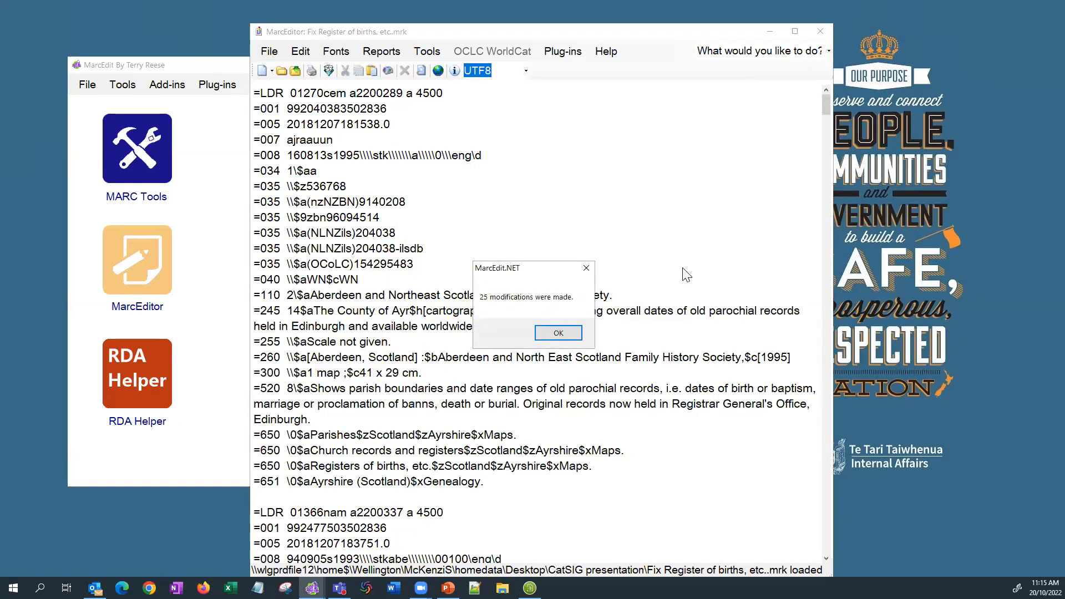
left_click(556, 334)
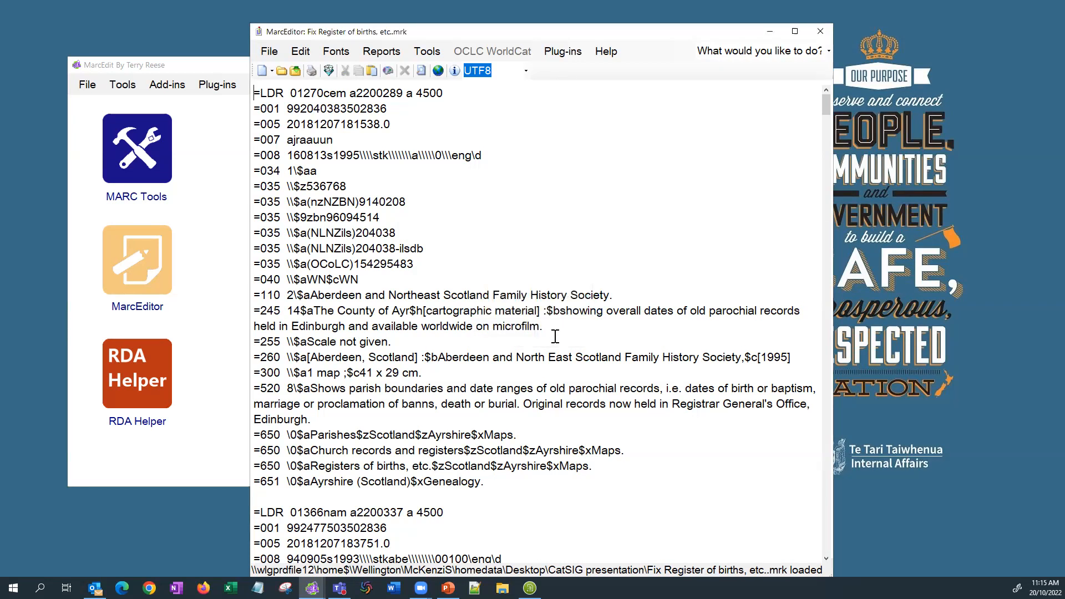
left_click_drag(253, 466, 432, 465)
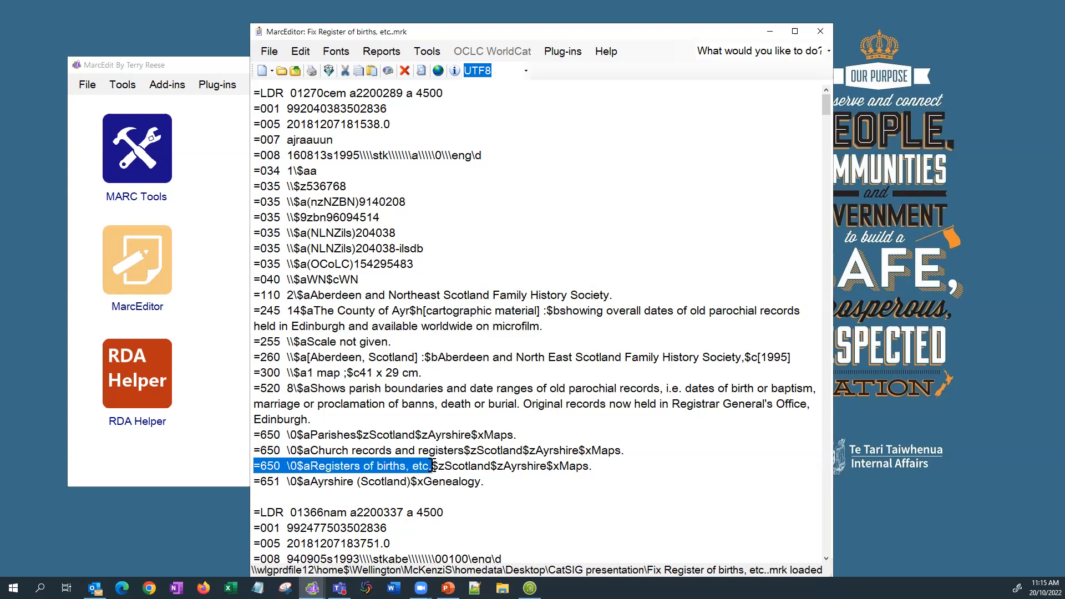
Find all occurrences of the corrected heading "=650 \0$aRegisters of births, etc." and look over the result list.
right_click(395, 468)
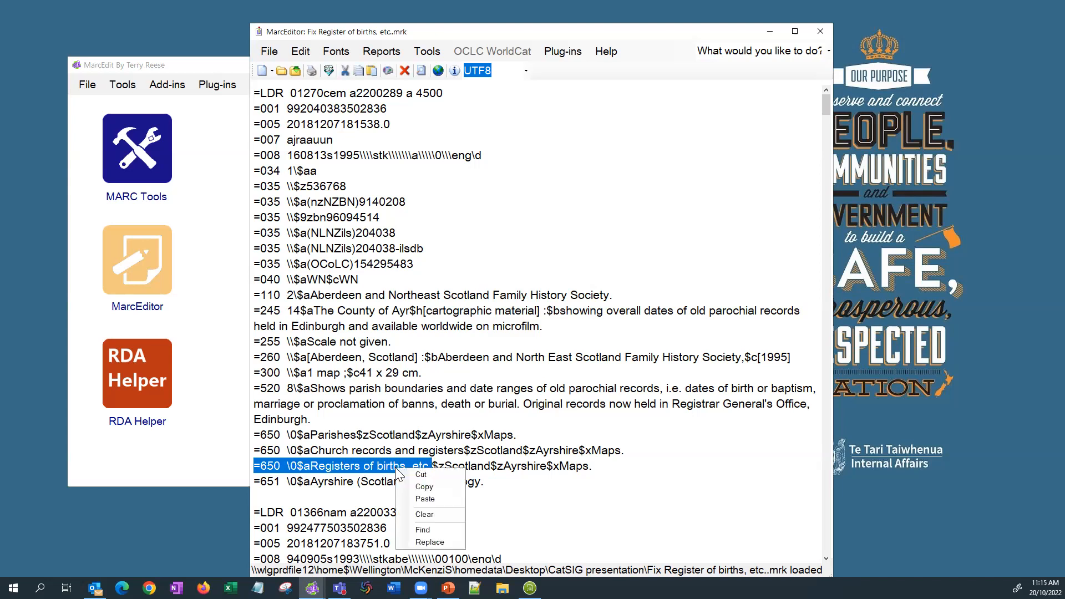
left_click(445, 530)
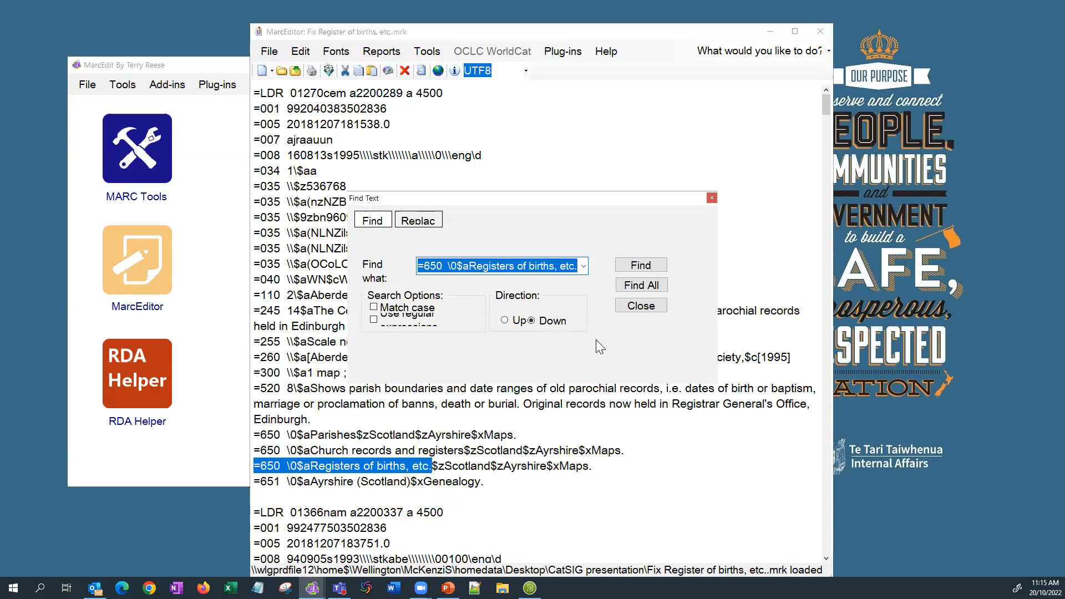
left_click(650, 288)
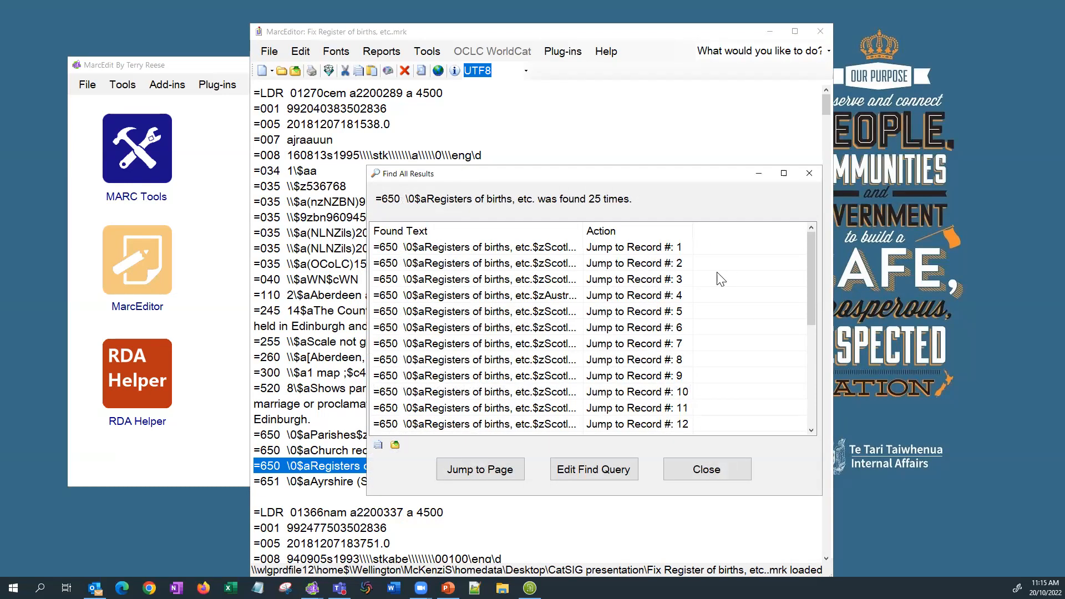
left_click(692, 473)
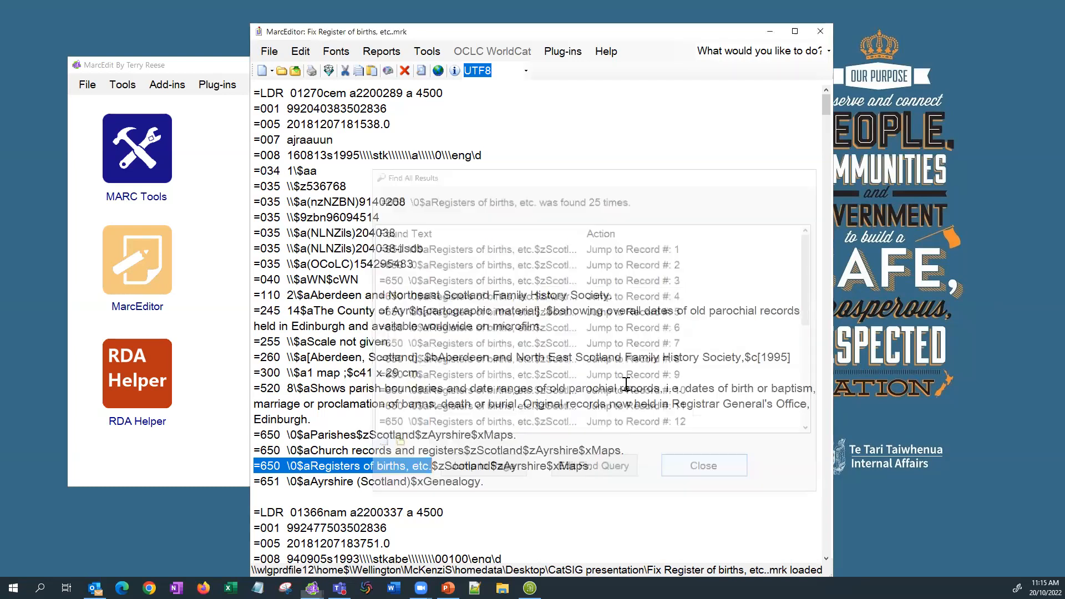
Save the corrected MARC text file and close the editor.
left_click(268, 54)
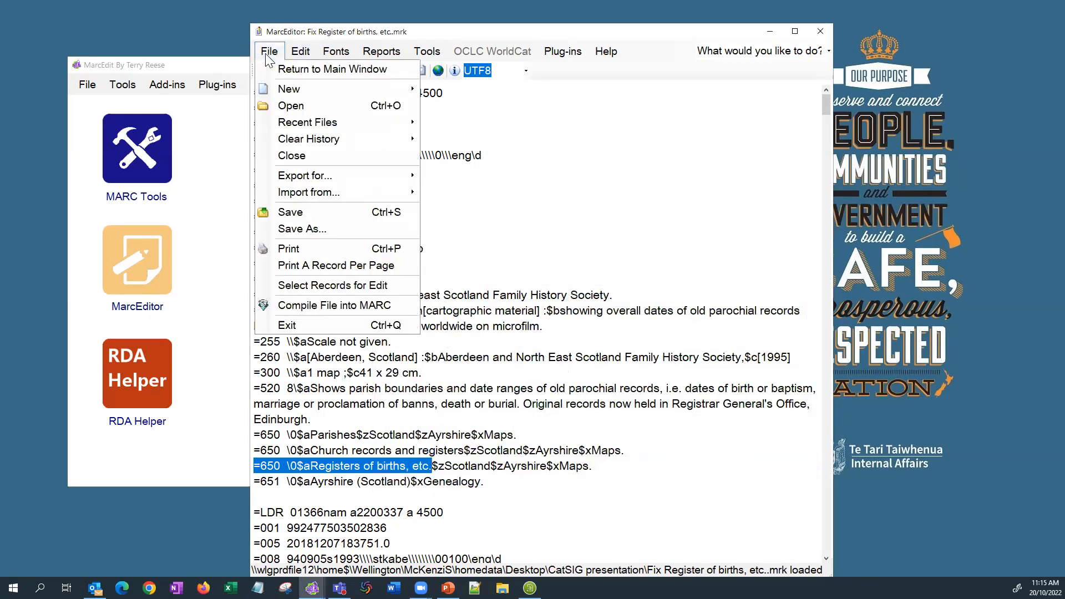
left_click(290, 213)
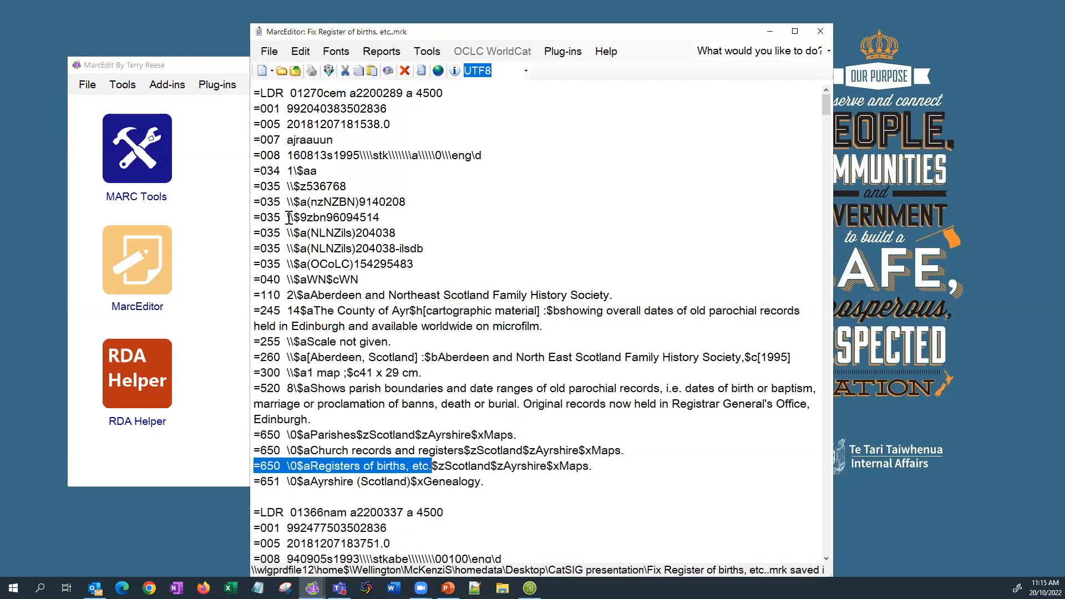
left_click(650, 171)
left_click(819, 34)
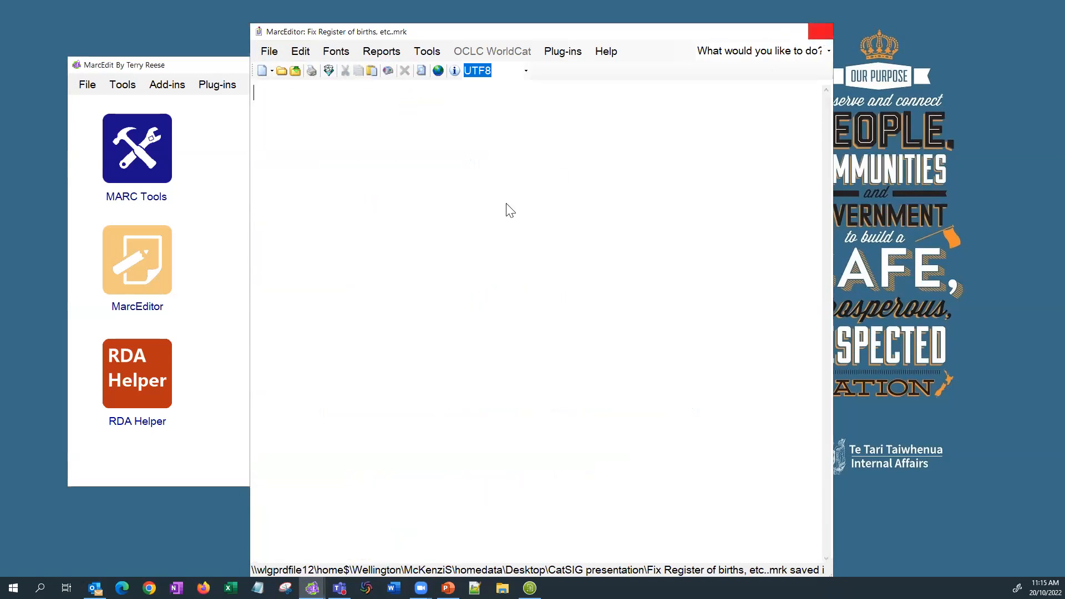
Show all file types and choose the mnemonic file "Fix Register of births, etc." as the MARC Tools input.
key("alt+Tab")
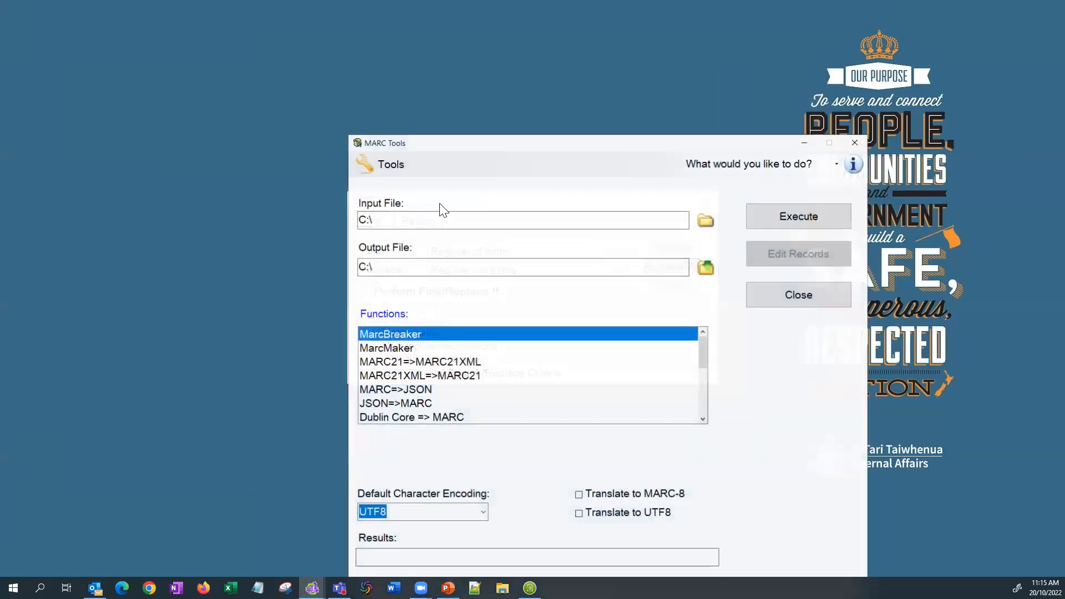
left_click(704, 222)
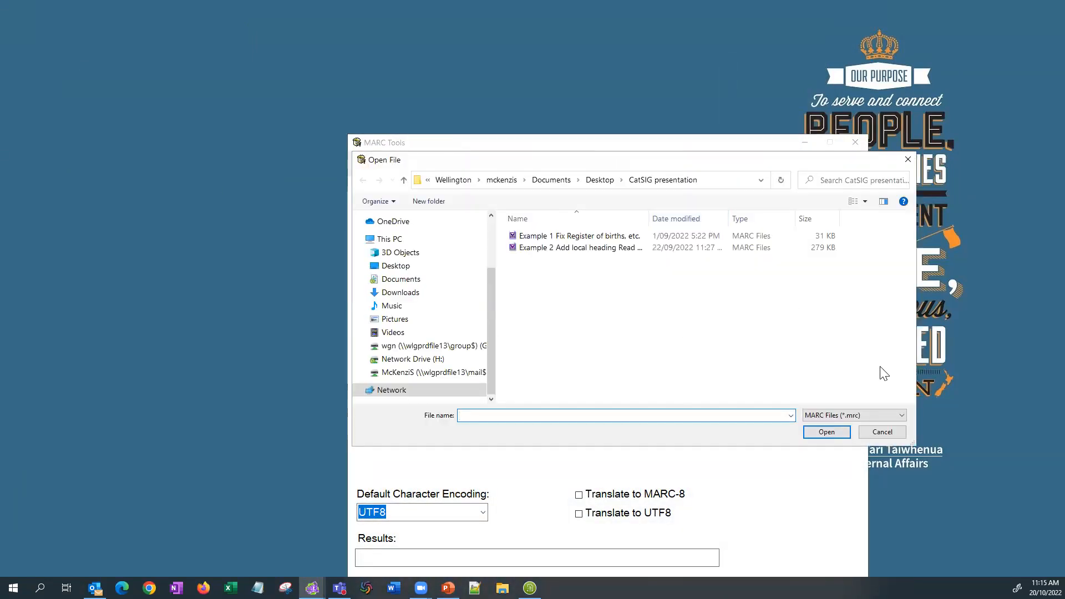
left_click(902, 415)
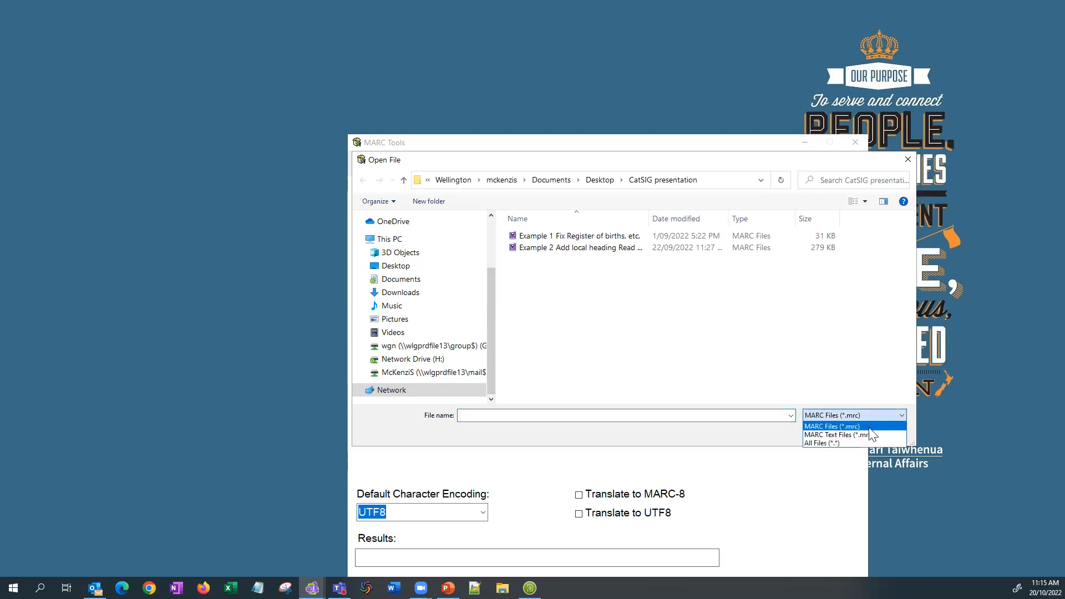
left_click(840, 442)
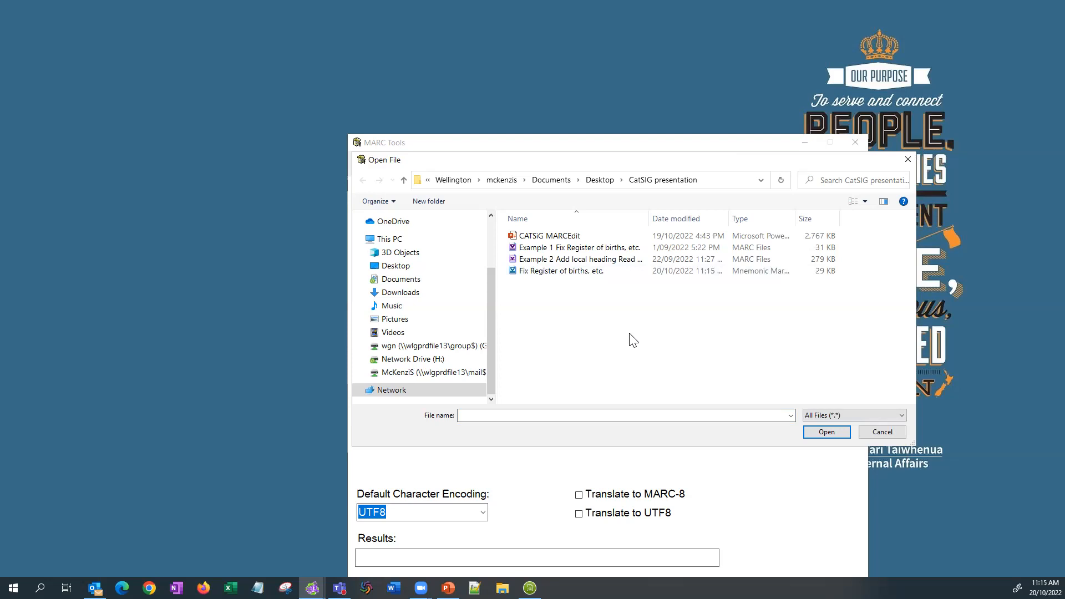
left_click(577, 272)
left_click(821, 431)
Set the output file name to "Fix Register of births, etc. for import" in the CatSIG presentation folder.
left_click(706, 271)
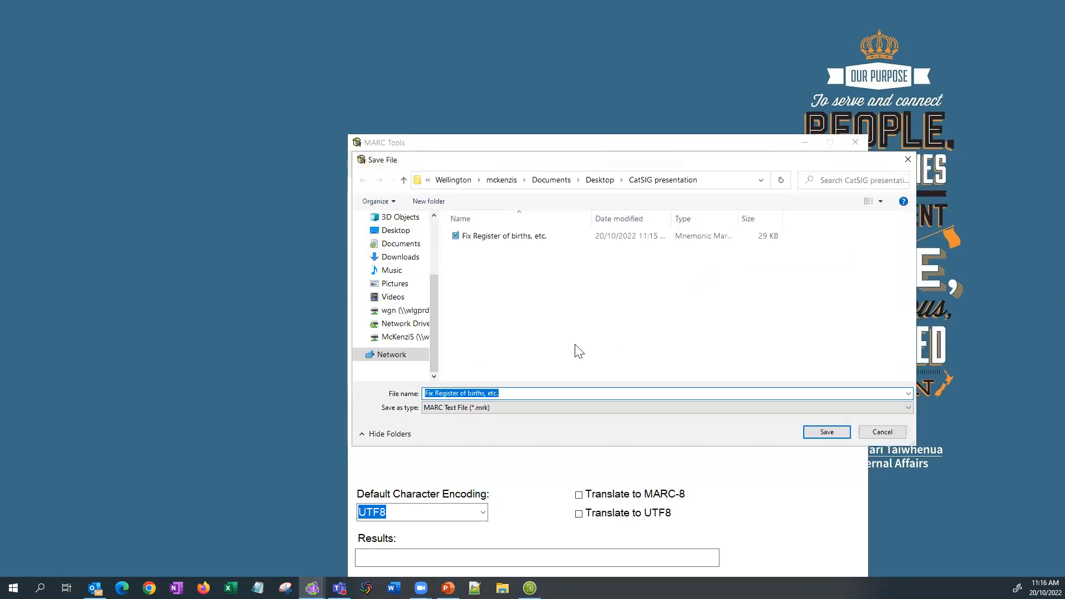
left_click(506, 394)
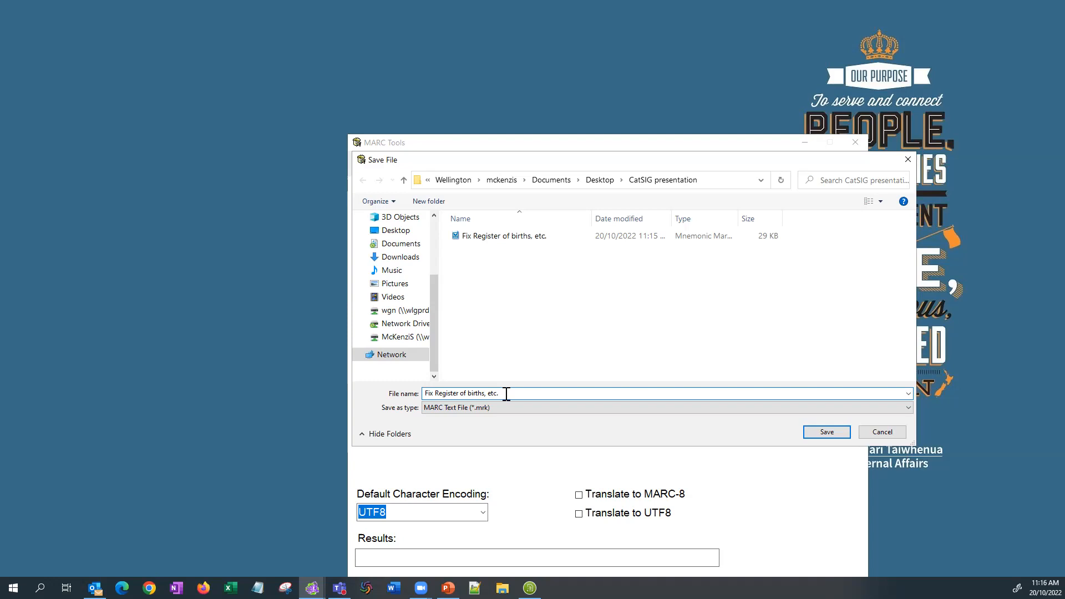
type("for import")
left_click(826, 432)
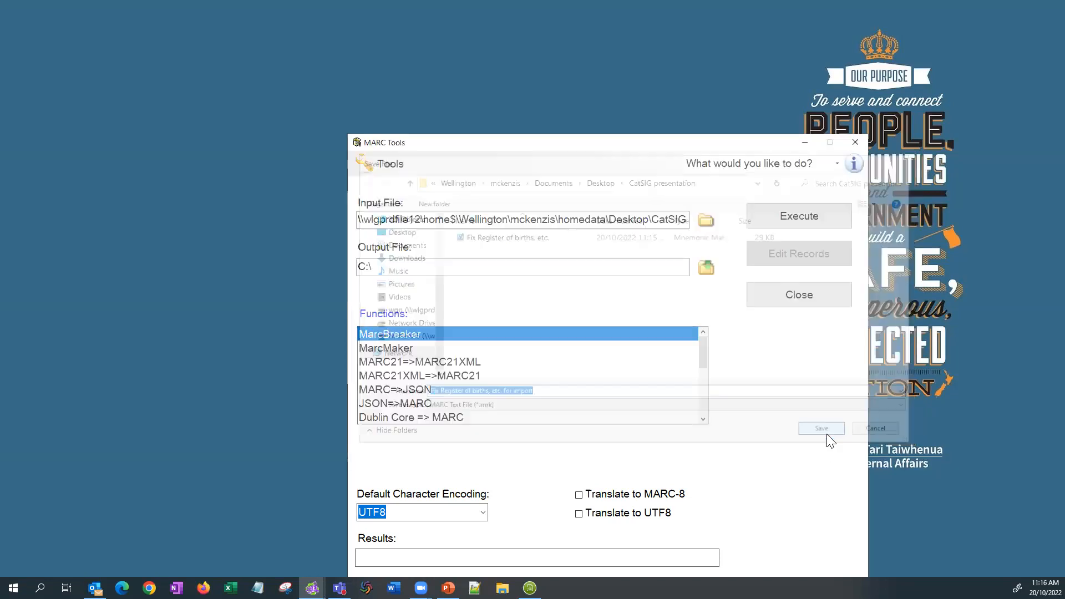
Process the corrected text file with the MarcMaker function instead of MarcBreaker and close MARC Tools.
left_click(773, 222)
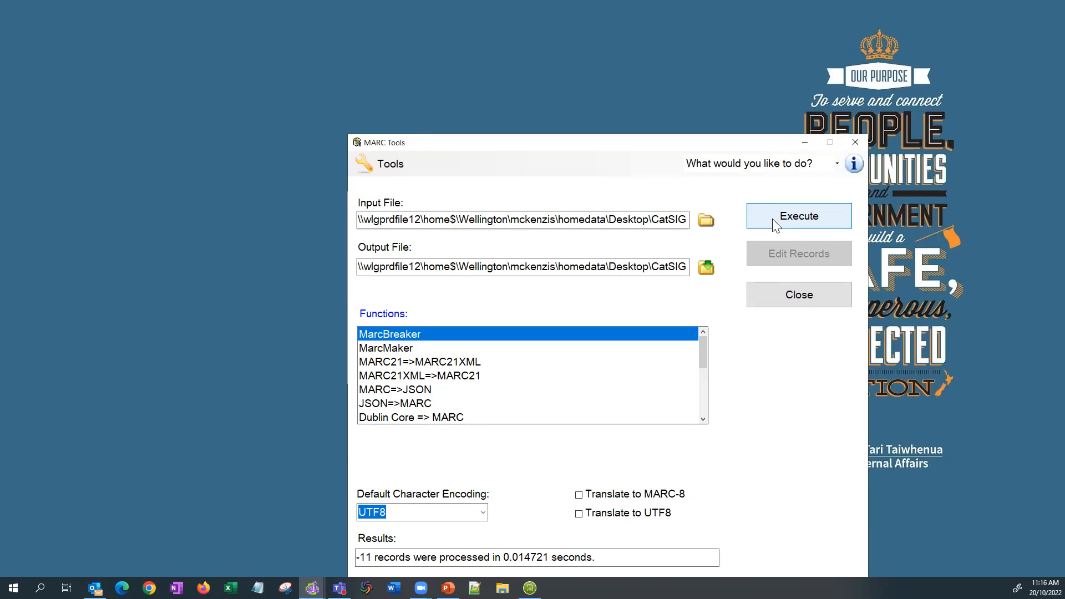
left_click(382, 349)
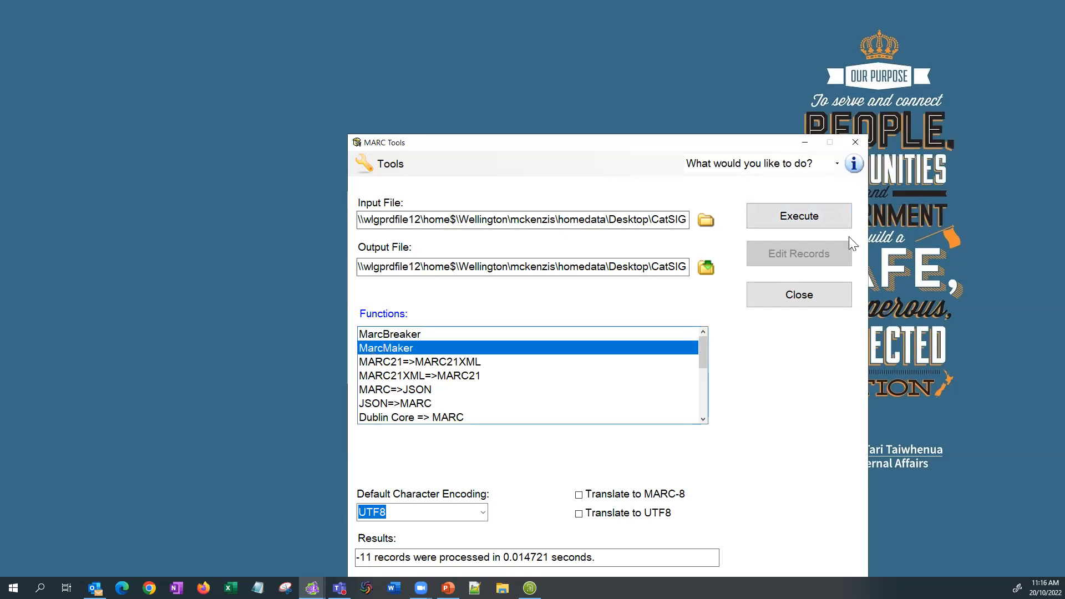
left_click(804, 219)
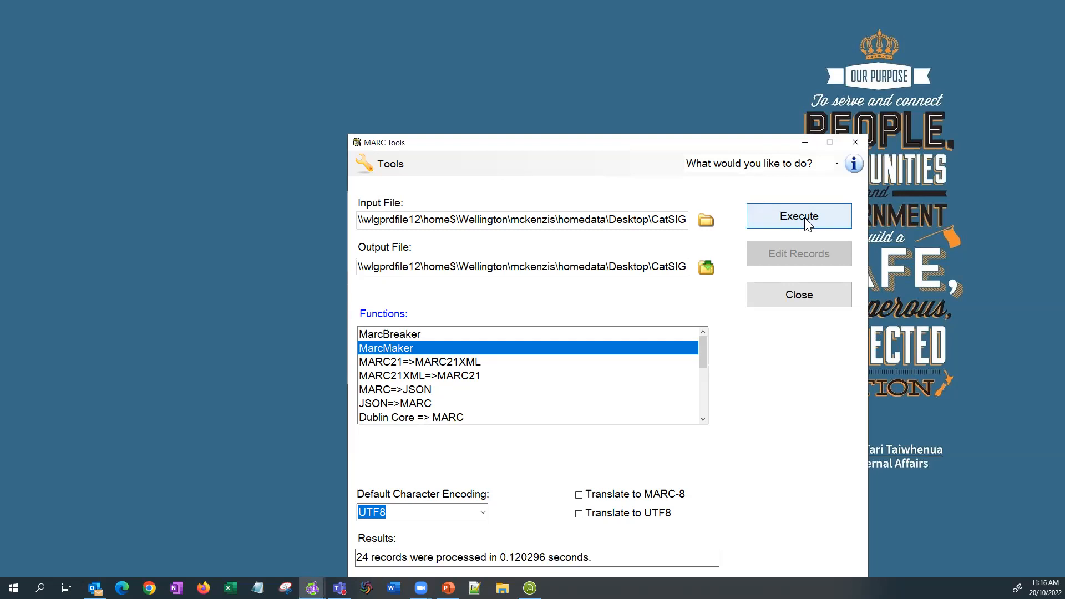
left_click(796, 303)
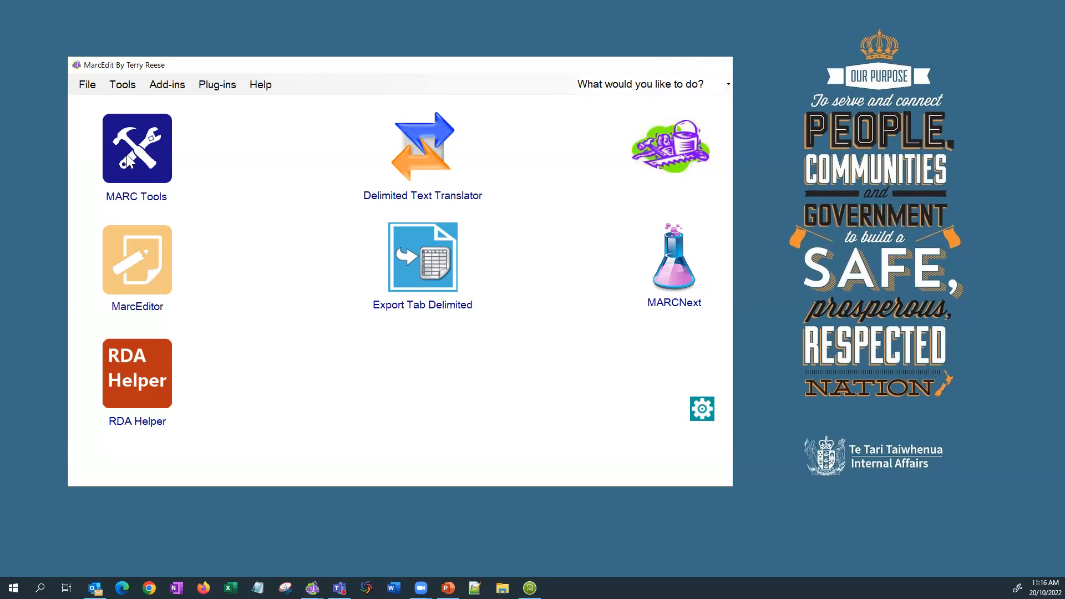
Reopen MARC Tools and choose "Example 2 Add local heading Read aloud" as the input file.
left_click(125, 158)
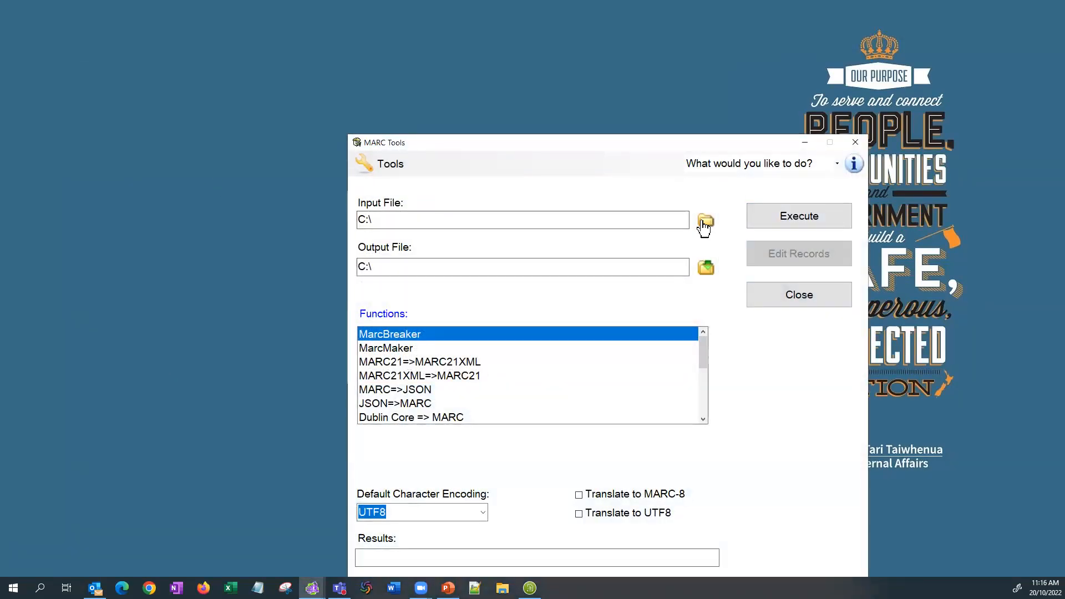
left_click(704, 220)
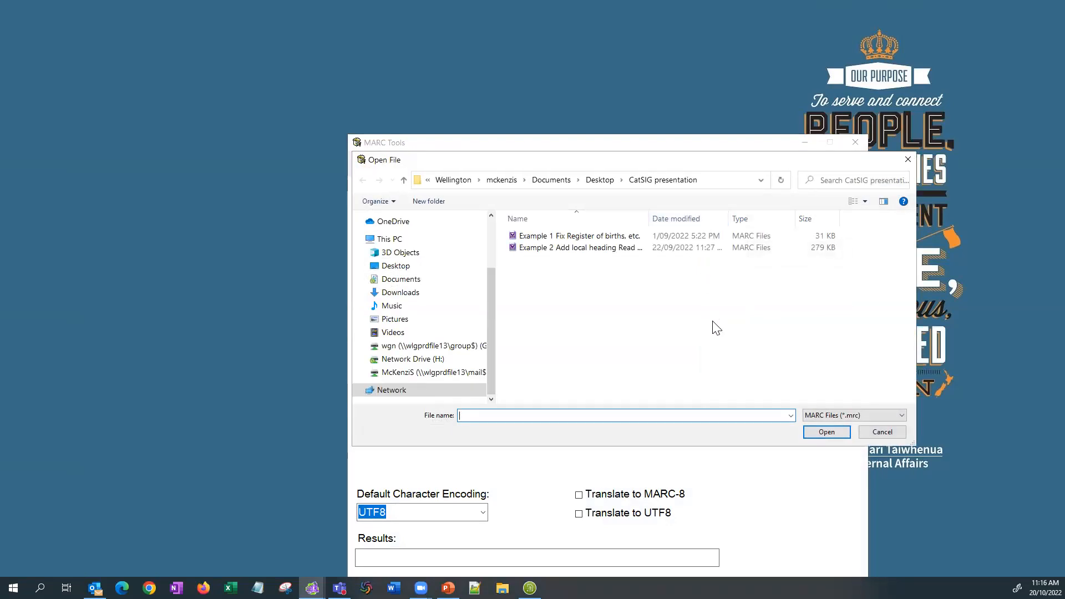
left_click(904, 415)
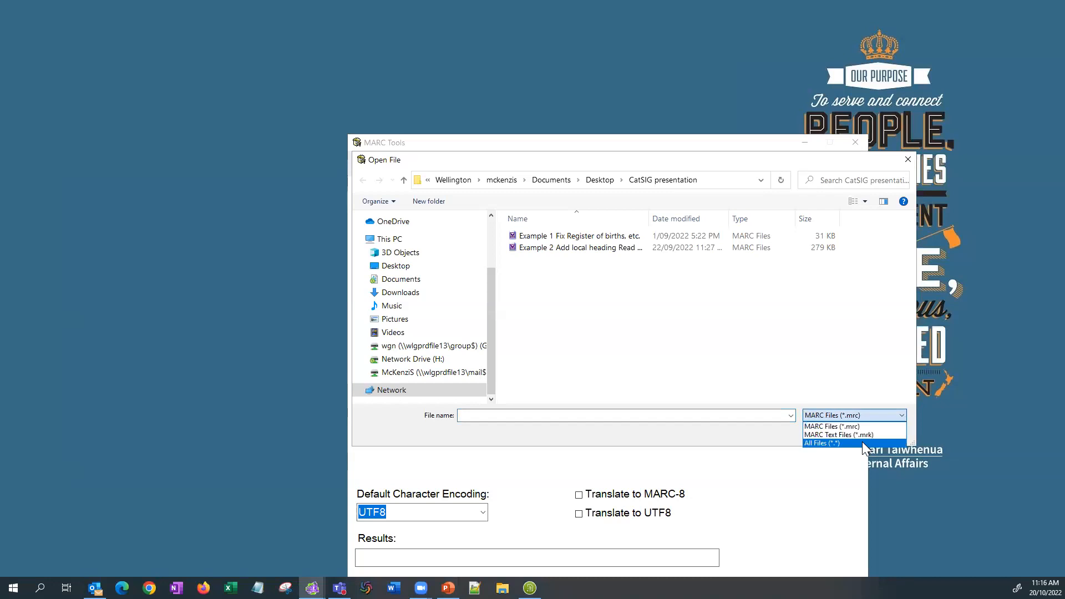
left_click(862, 442)
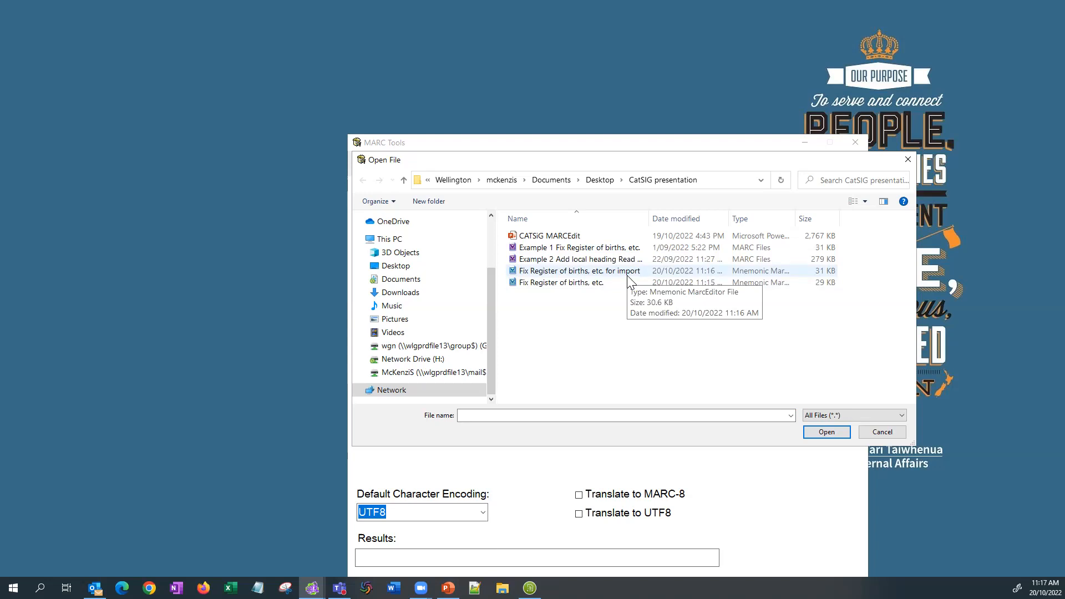
left_click(593, 258)
left_click(828, 430)
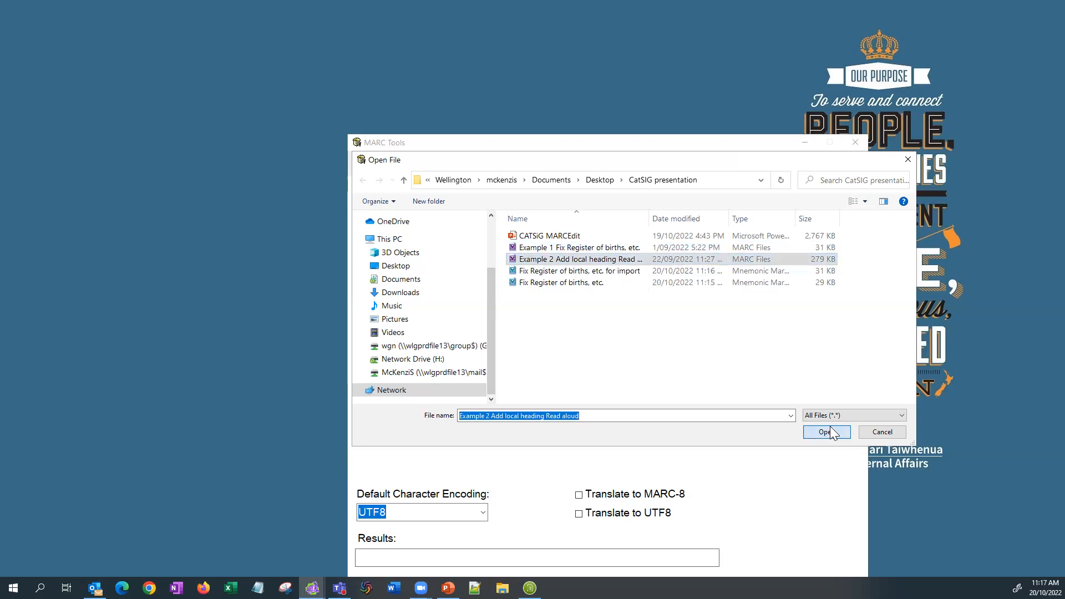
Convert the file with MarcBreaker to a text file named "Add local heading Read aloud" and open its records for editing.
left_click(708, 269)
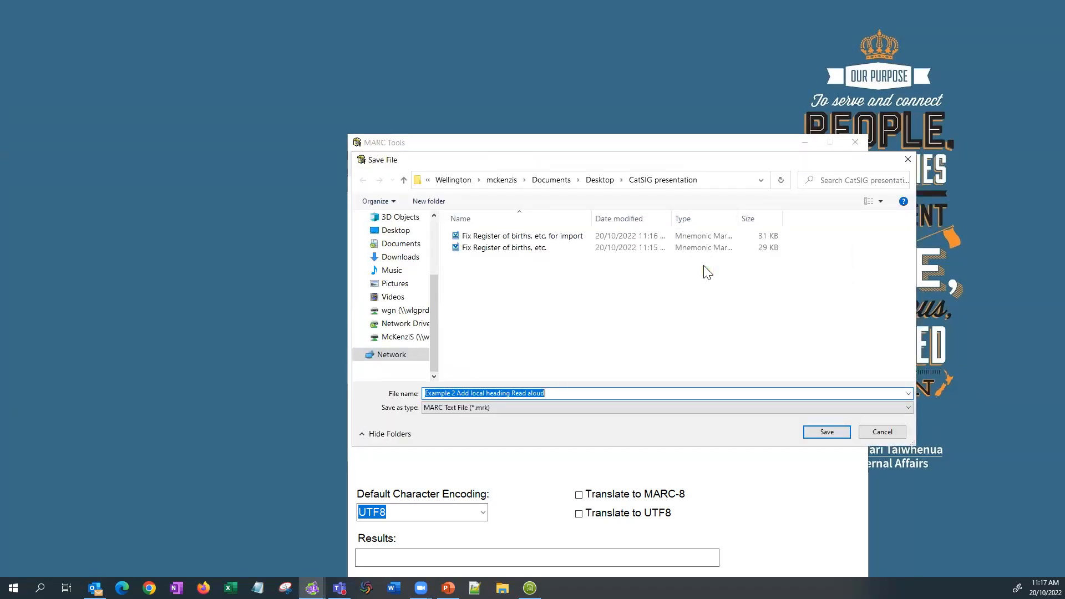
left_click_drag(456, 393, 413, 393)
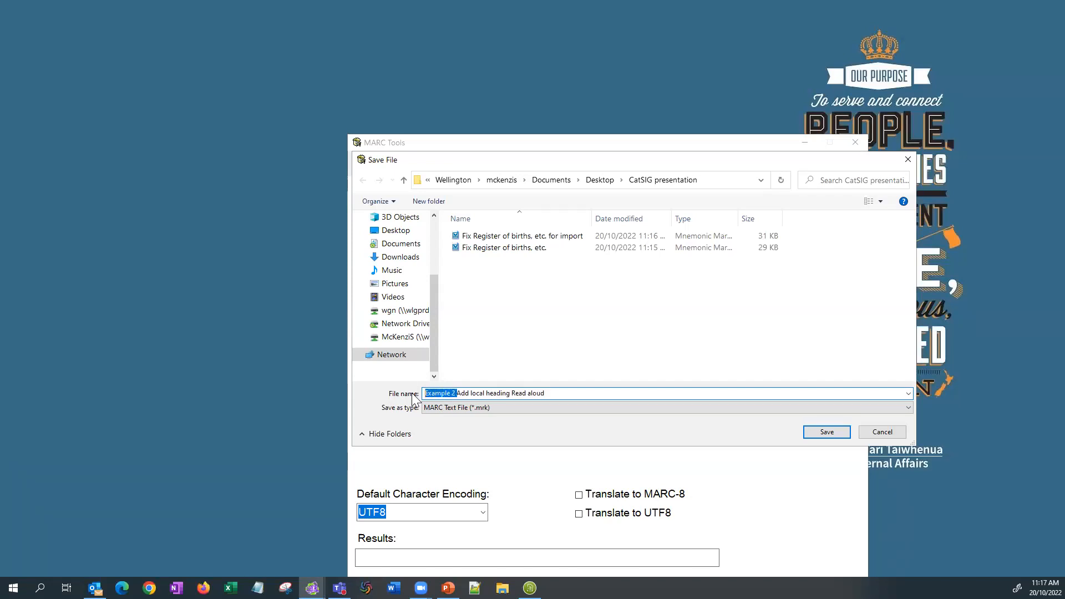
key("BackSpace")
left_click(826, 432)
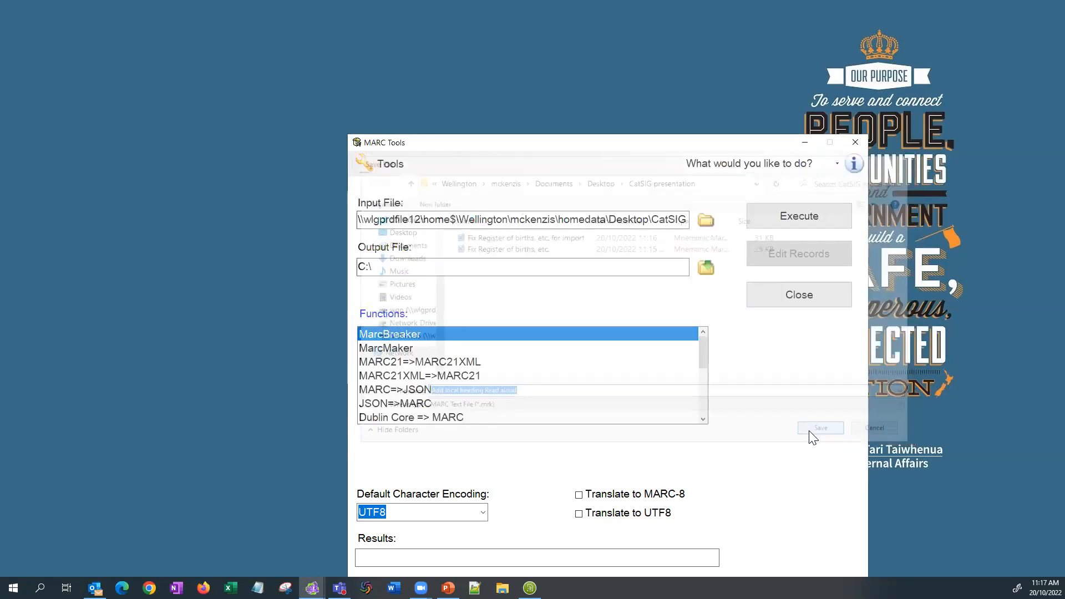
left_click(772, 214)
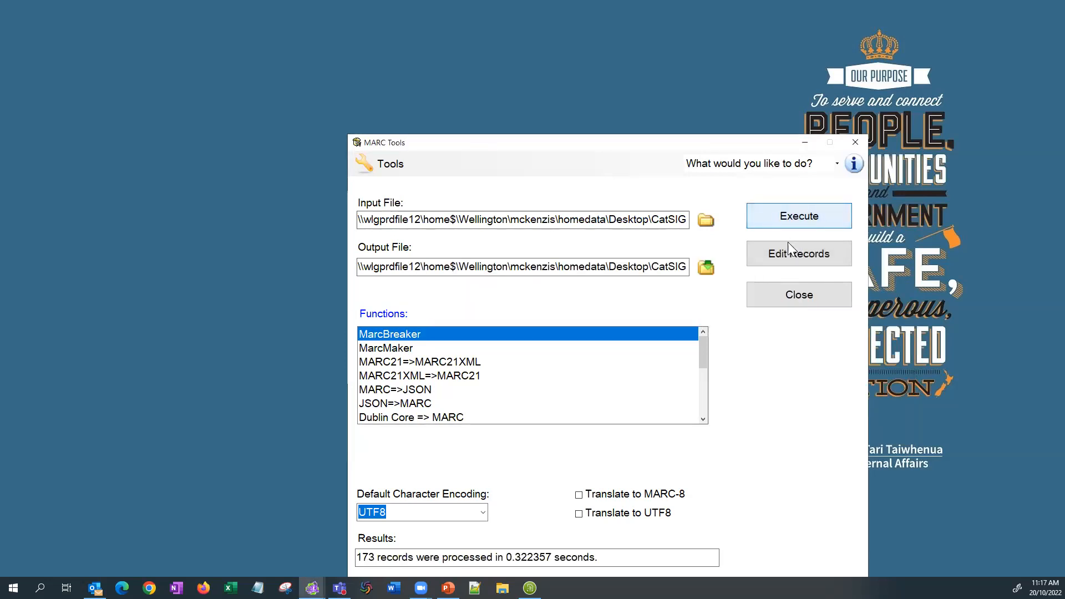
left_click(779, 257)
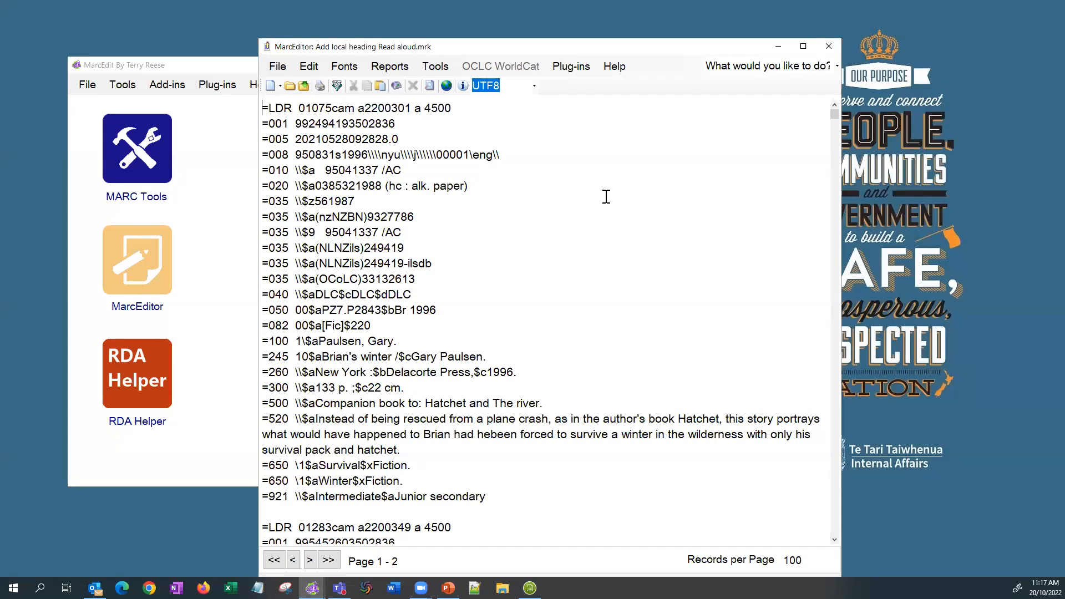
Add a 655 field with the data "$aRead aloud.$2local$5Nz" to all records and check it in the first record.
left_click(436, 66)
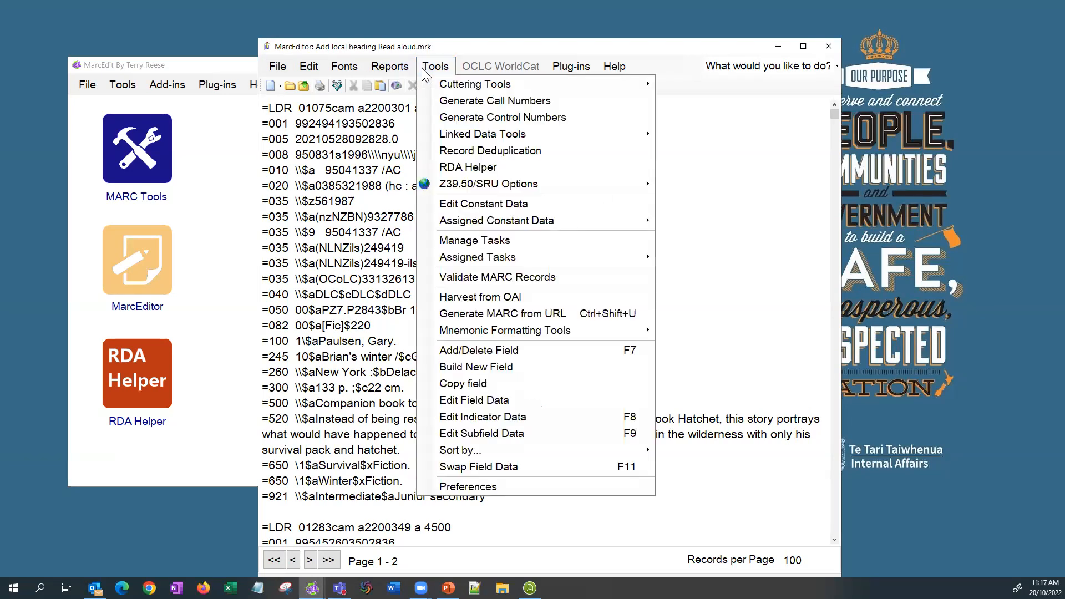
left_click(515, 349)
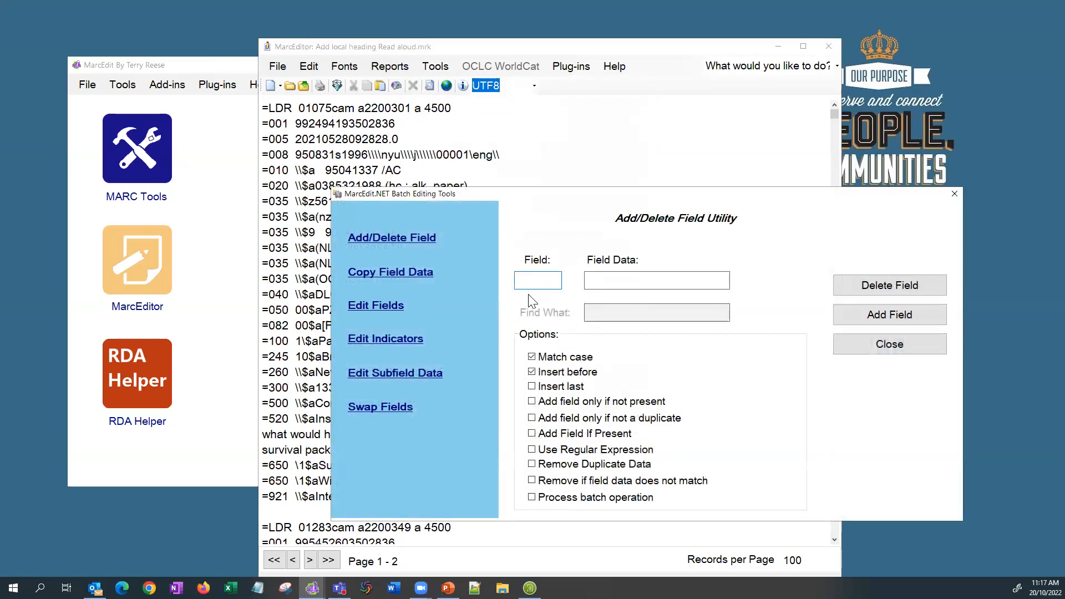
type("655")
left_click(597, 286)
type("$aRead aloud")
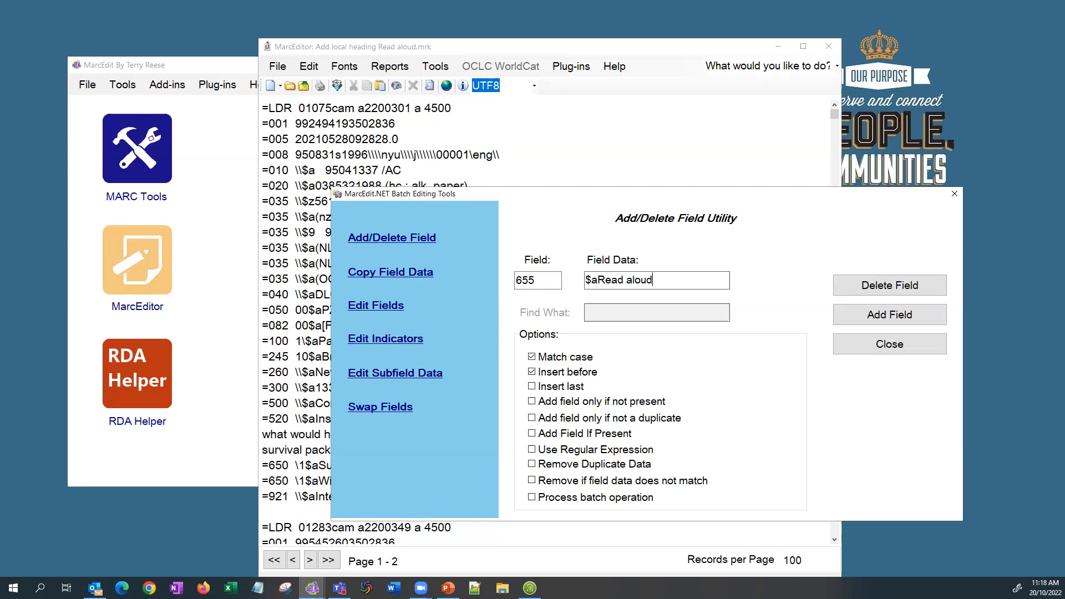
type(".$2local$5Nz")
left_click(864, 315)
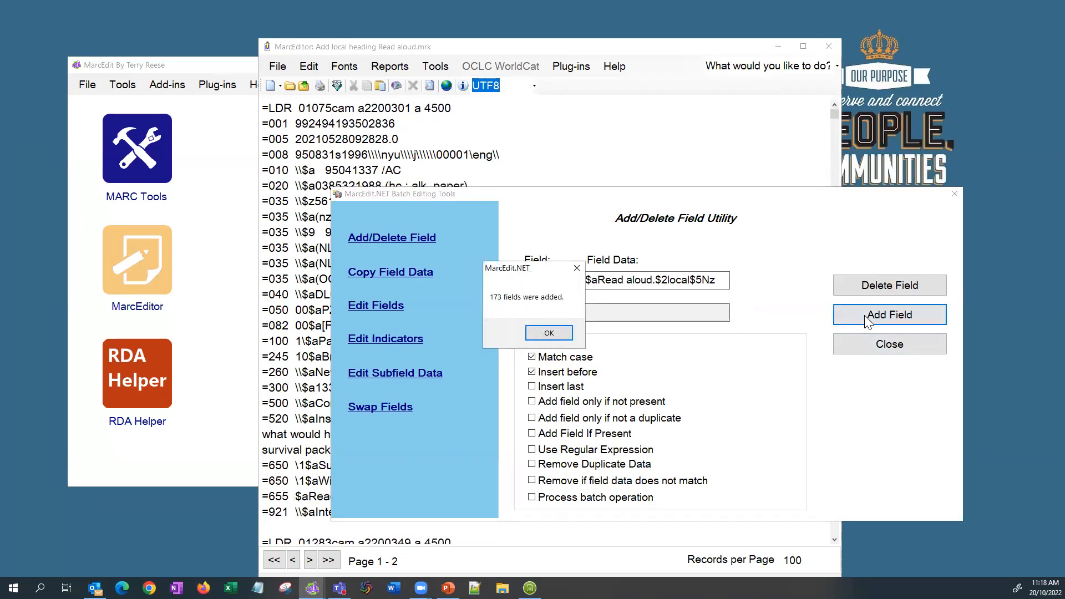
left_click(560, 332)
left_click(889, 345)
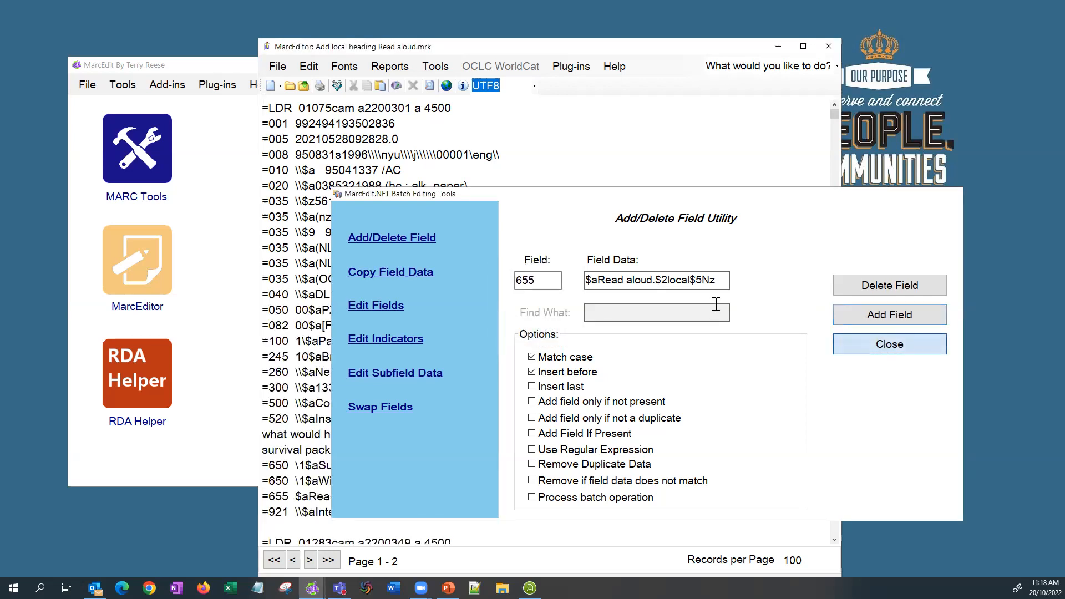
scroll(610, 289, "down", 2)
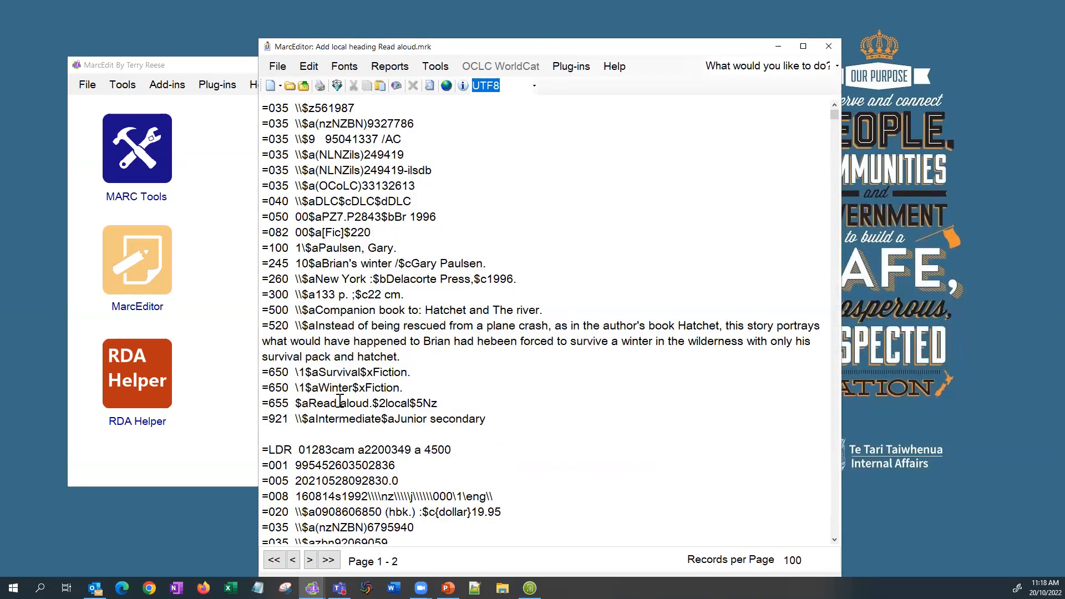
left_click_drag(262, 403, 441, 404)
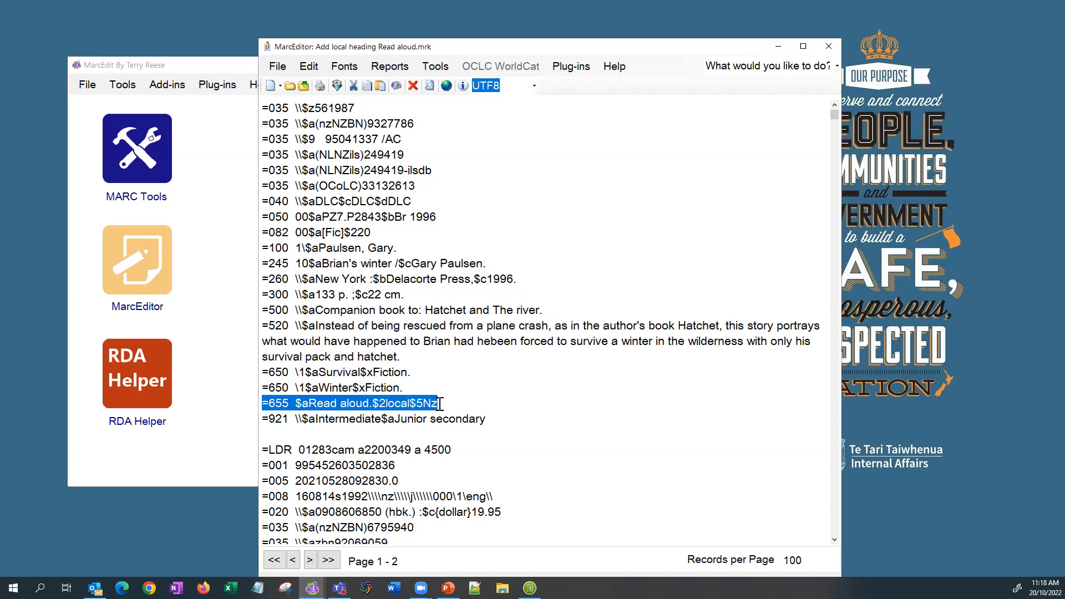
Find all occurrences of the added field "=655 $aRead aloud.$2local$5Nz" across the records and close the results list.
right_click(401, 405)
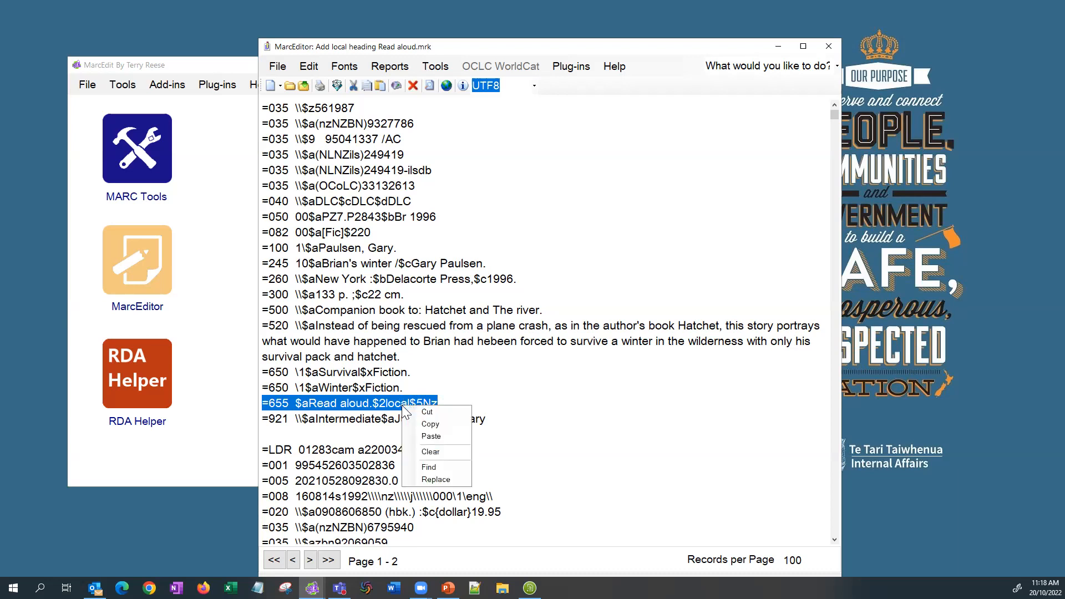
left_click(438, 467)
left_click(657, 288)
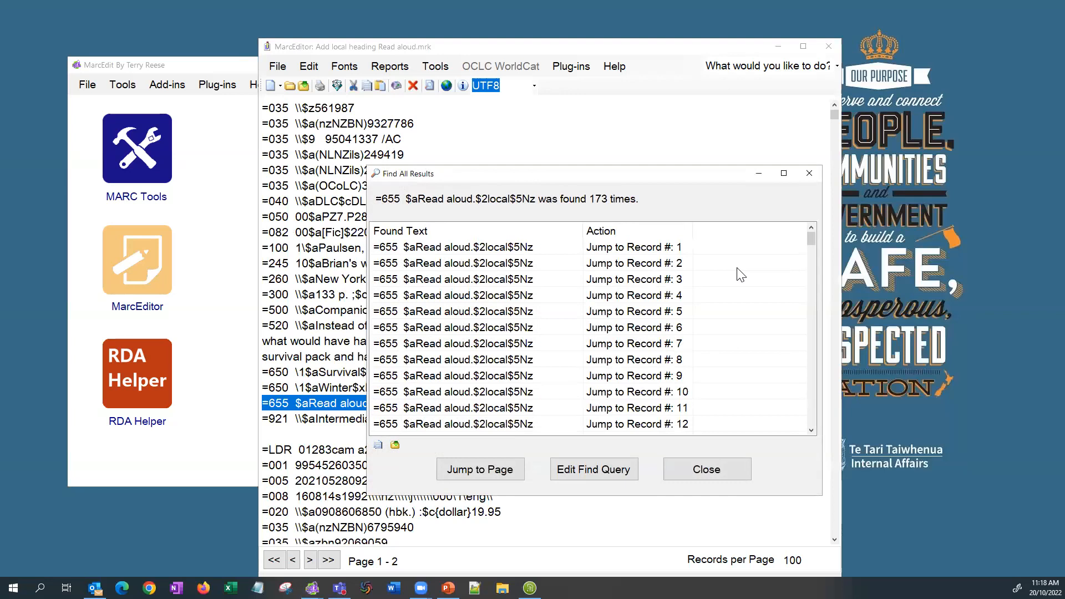
left_click(721, 466)
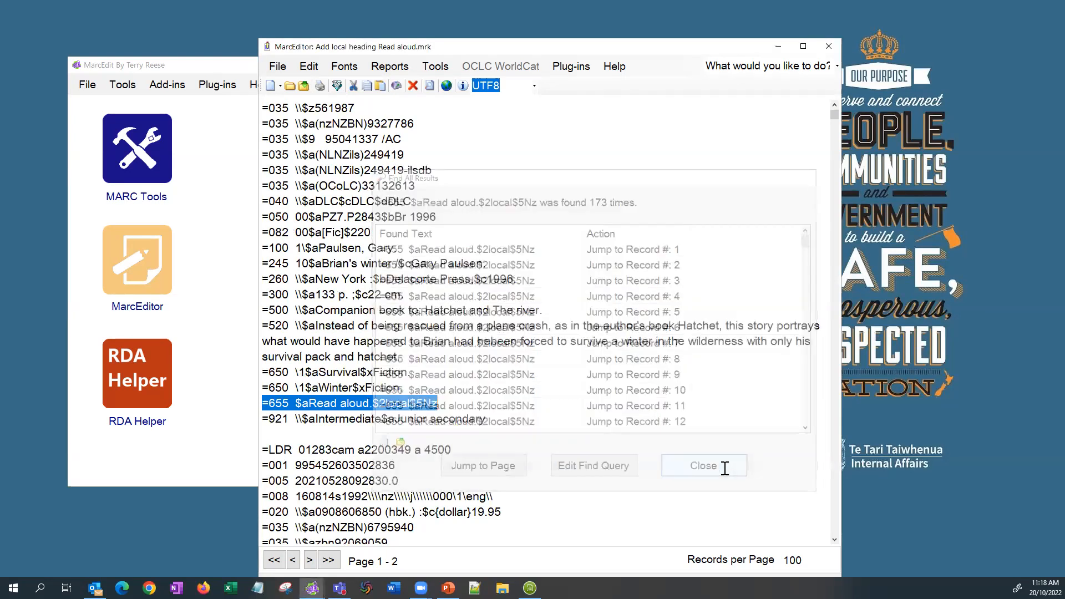
left_click(577, 245)
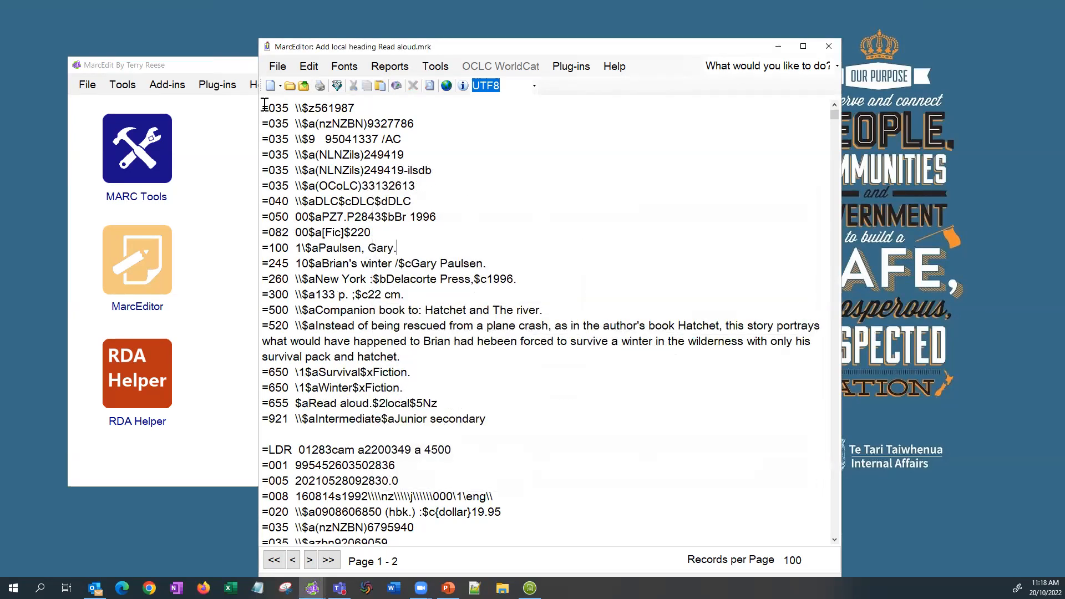
Save the edited "Add local heading Read aloud" file and close MarcEditor.
left_click(277, 67)
left_click(304, 228)
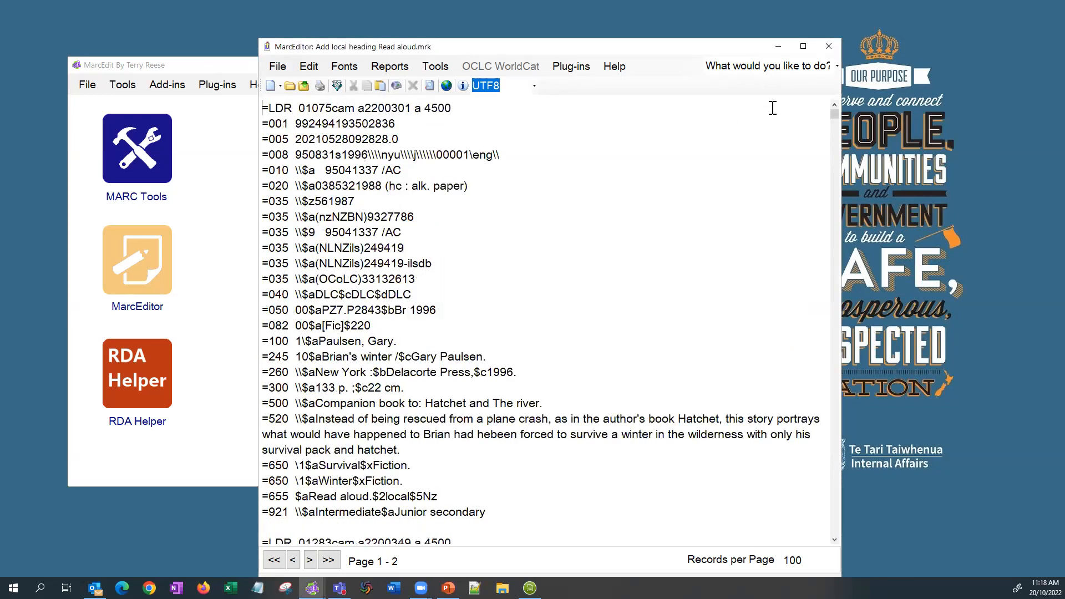
left_click(828, 46)
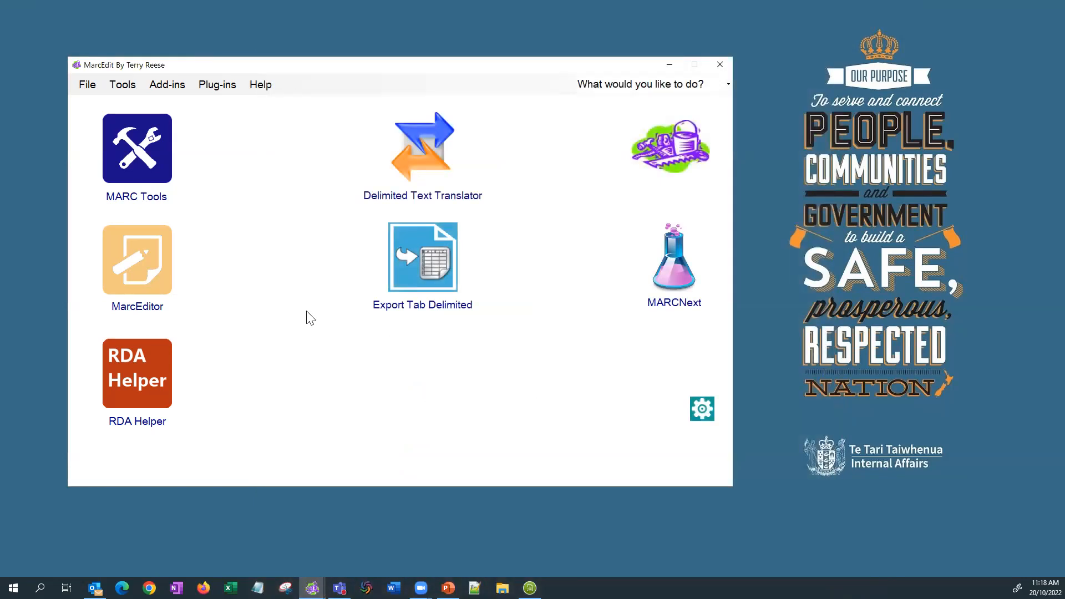
Reopen MARC Tools, choose the MarcMaker function and select the text file "Add local heading Read aloud" as the input file.
left_click(157, 163)
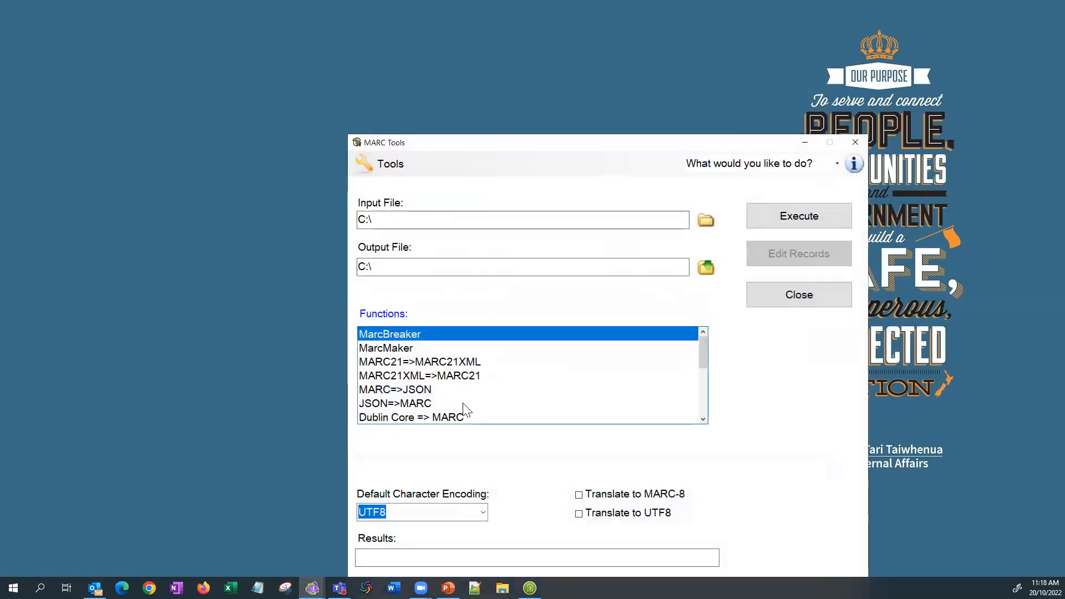
left_click(441, 348)
left_click(701, 224)
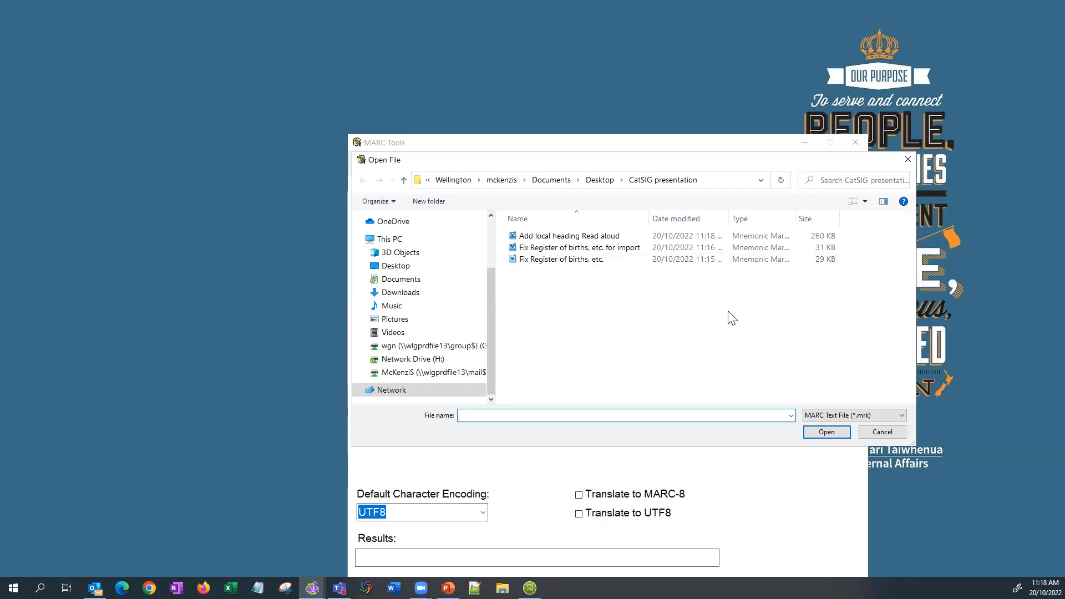
left_click(617, 238)
left_click(835, 433)
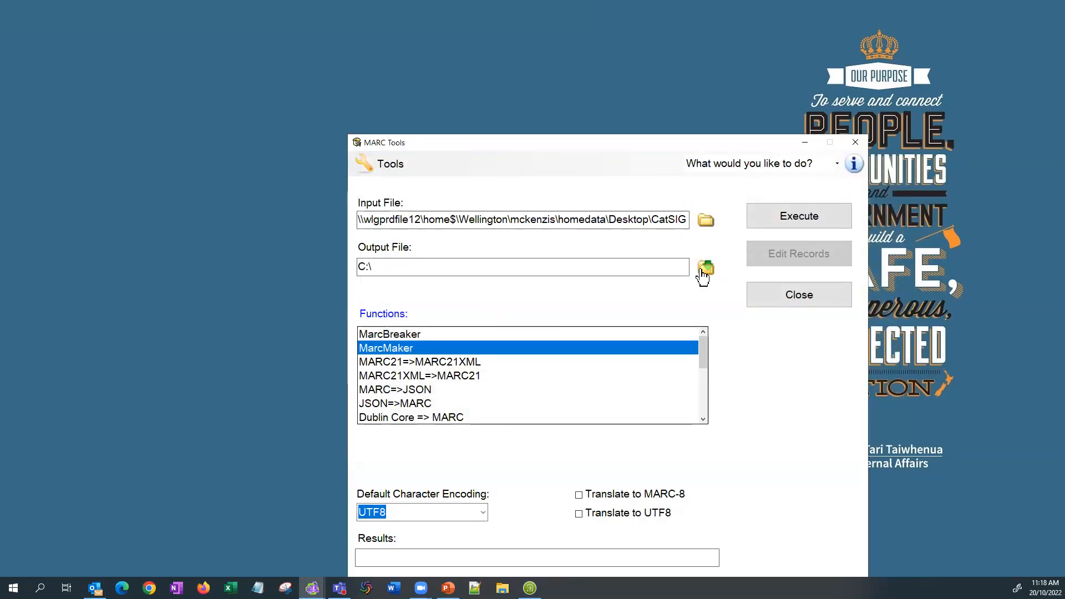
Name the output MARC file "Add local heading Read aloud for import", run the MarcMaker conversion and close MARC Tools.
left_click(703, 269)
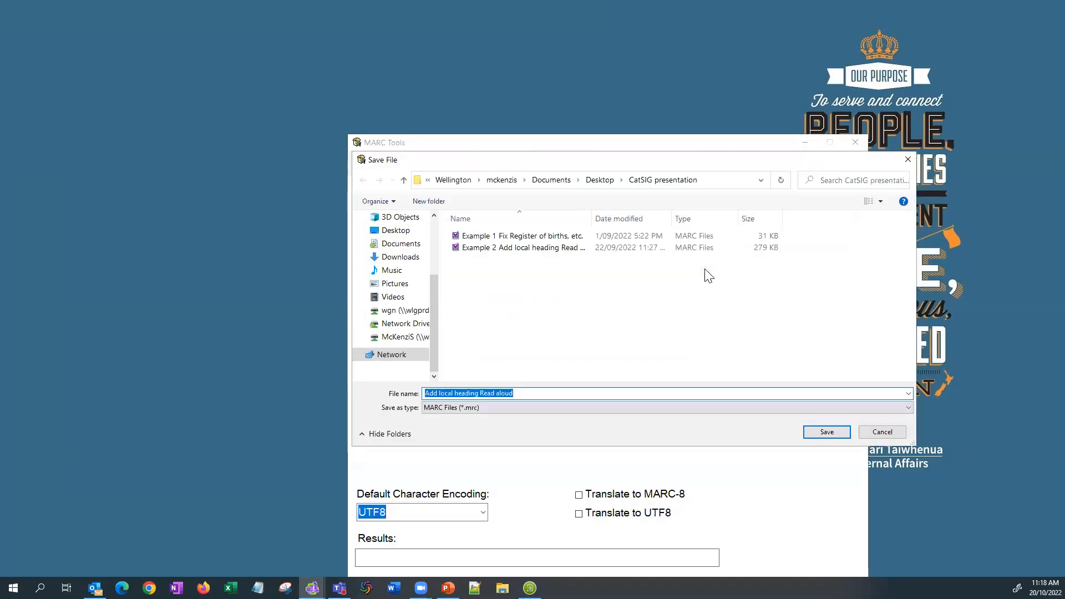
left_click(541, 393)
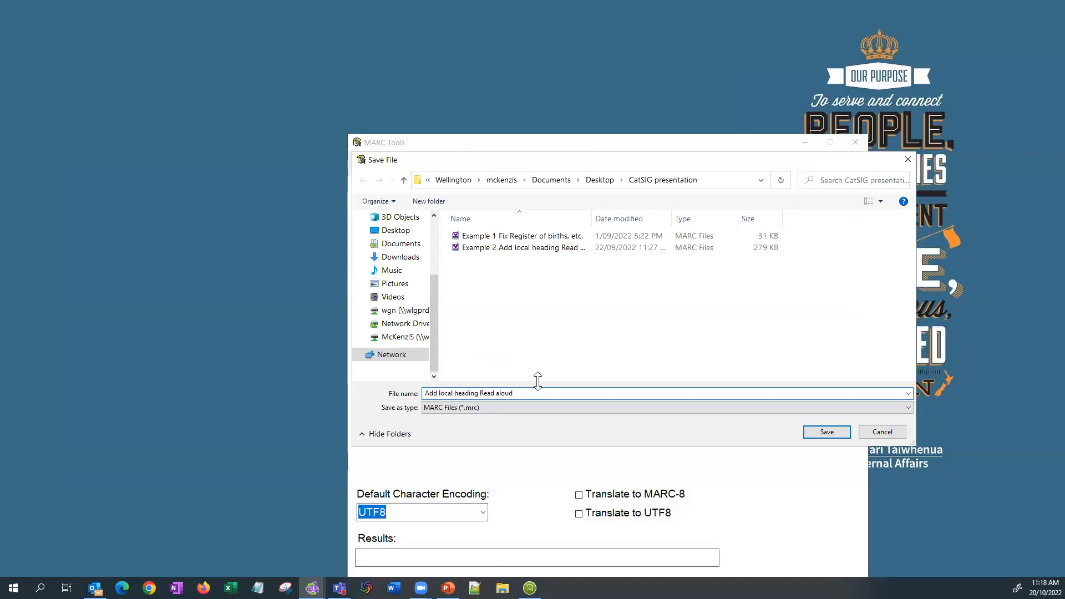
type("for import")
left_click(826, 432)
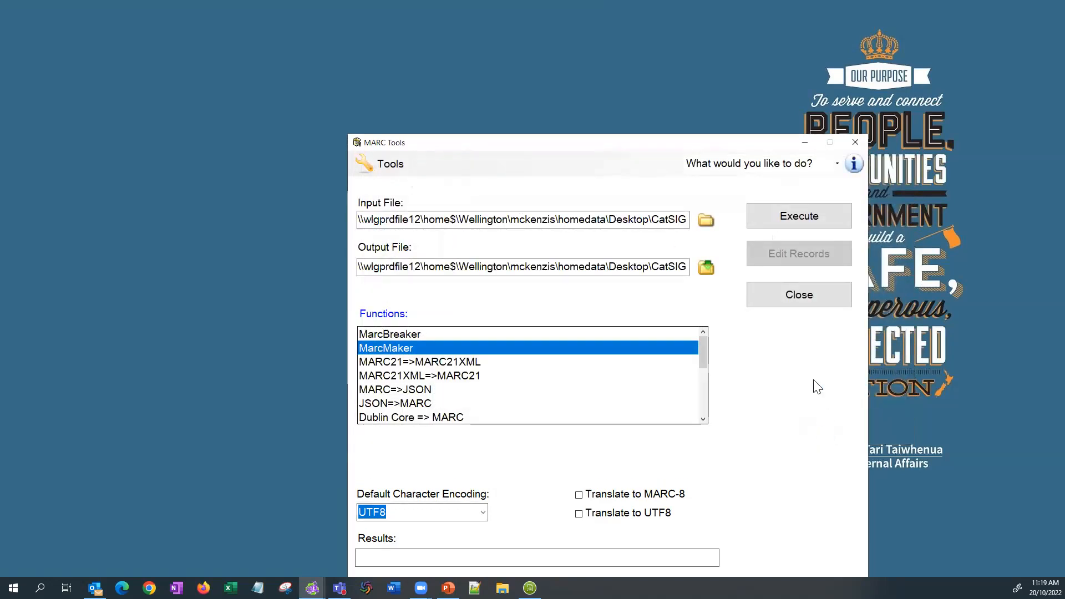
left_click_drag(644, 138, 603, 61)
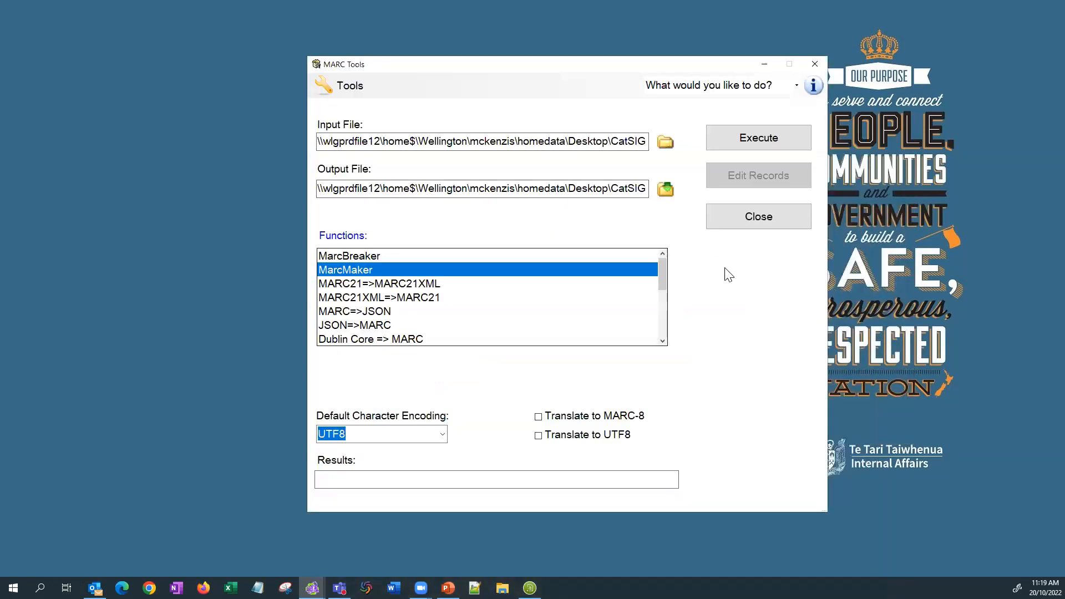
left_click(749, 142)
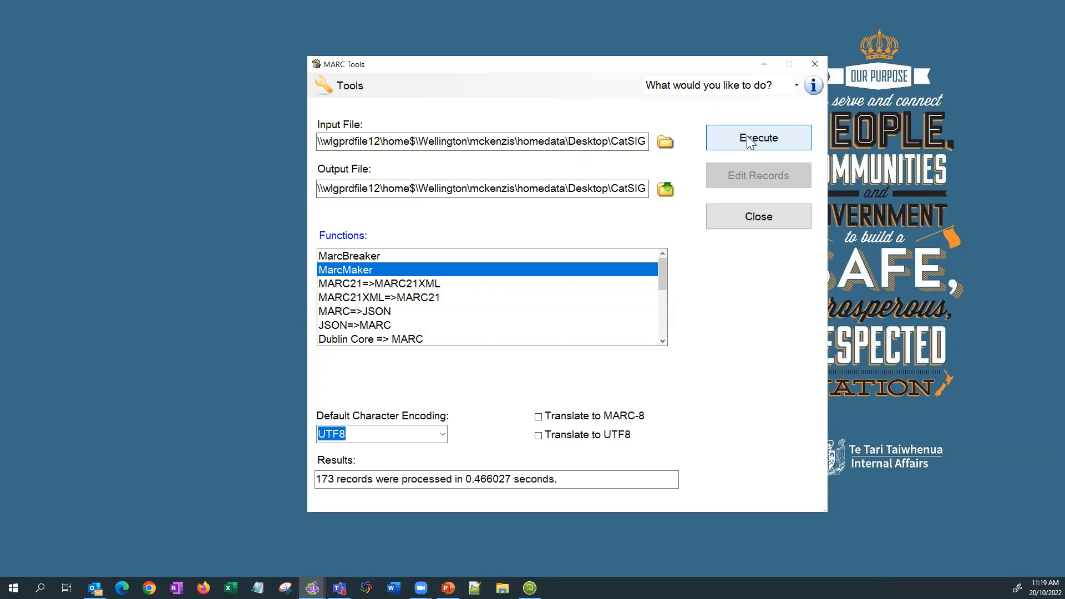
left_click(780, 221)
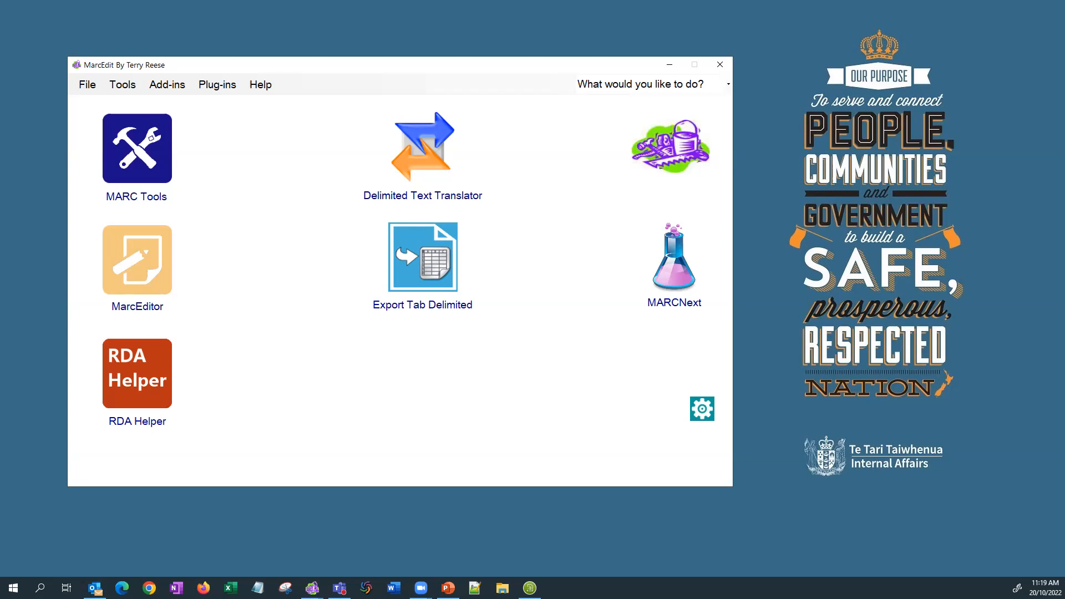
key("alt+Tab")
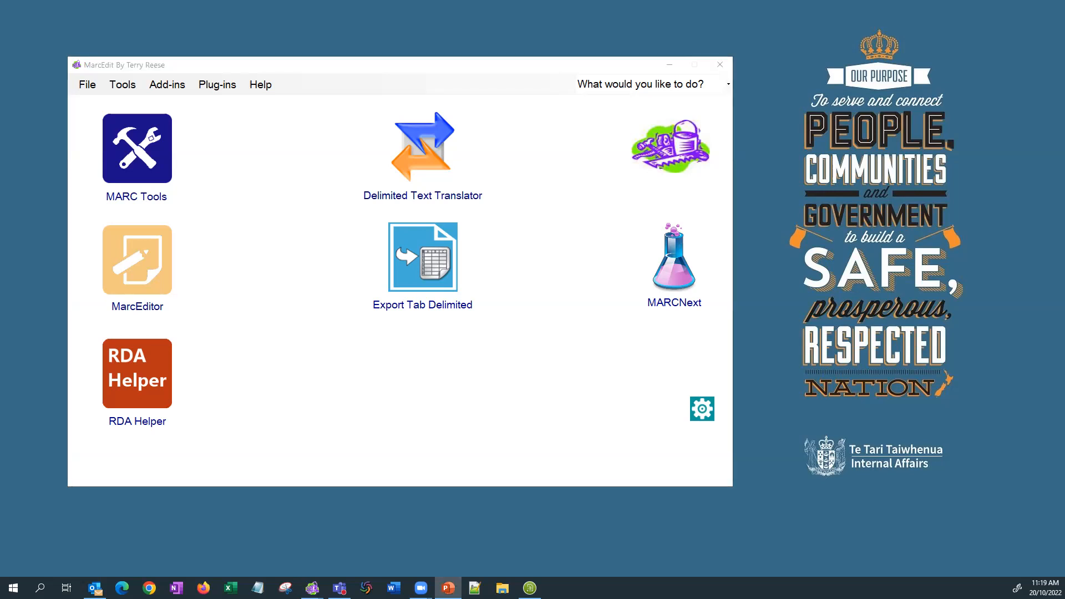
key("shift+F5")
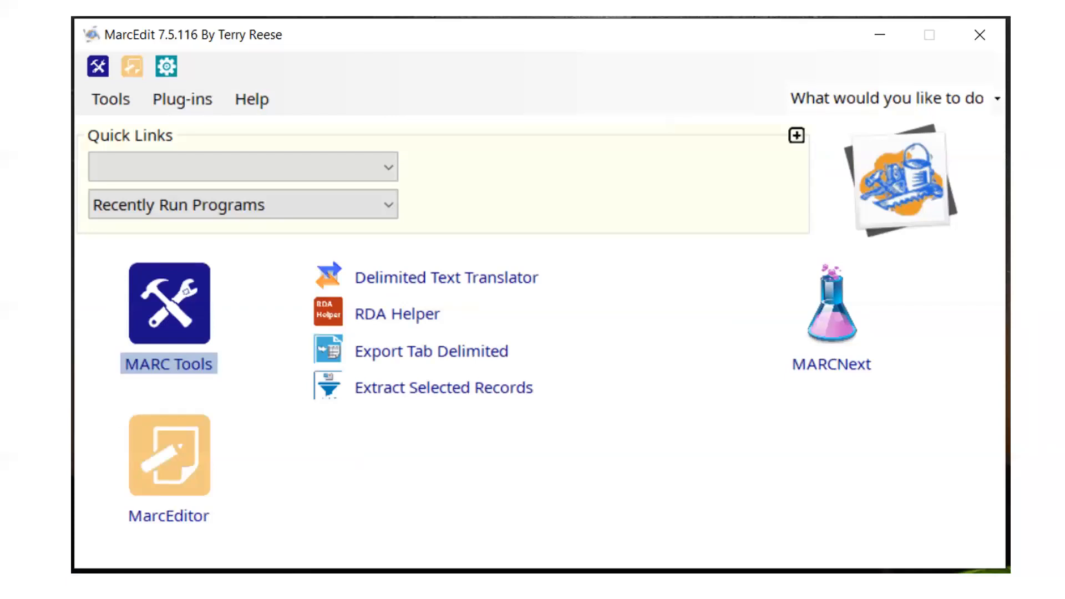
left_click(403, 484)
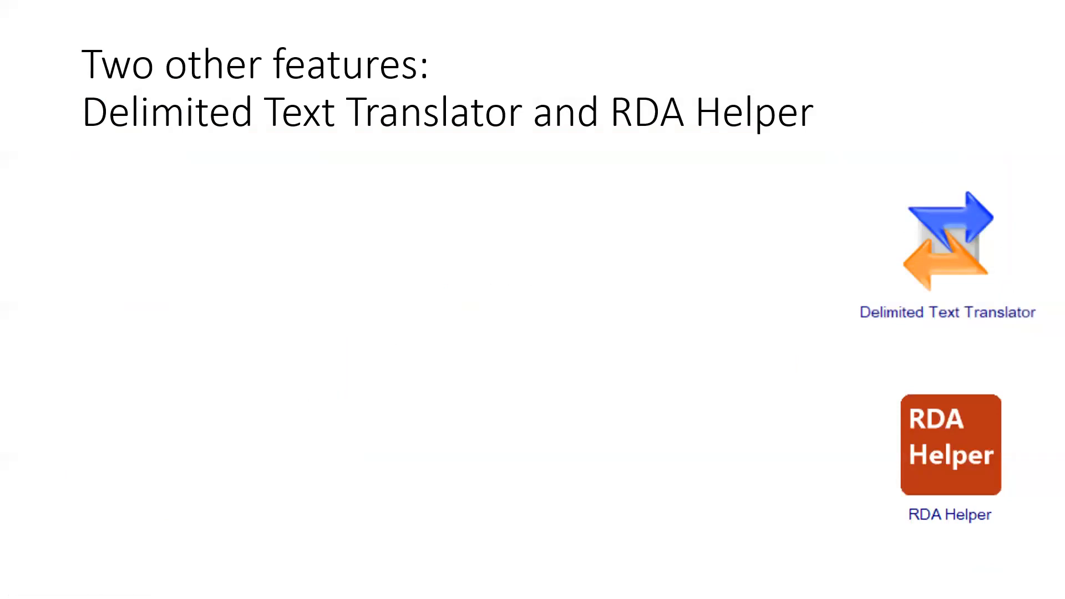
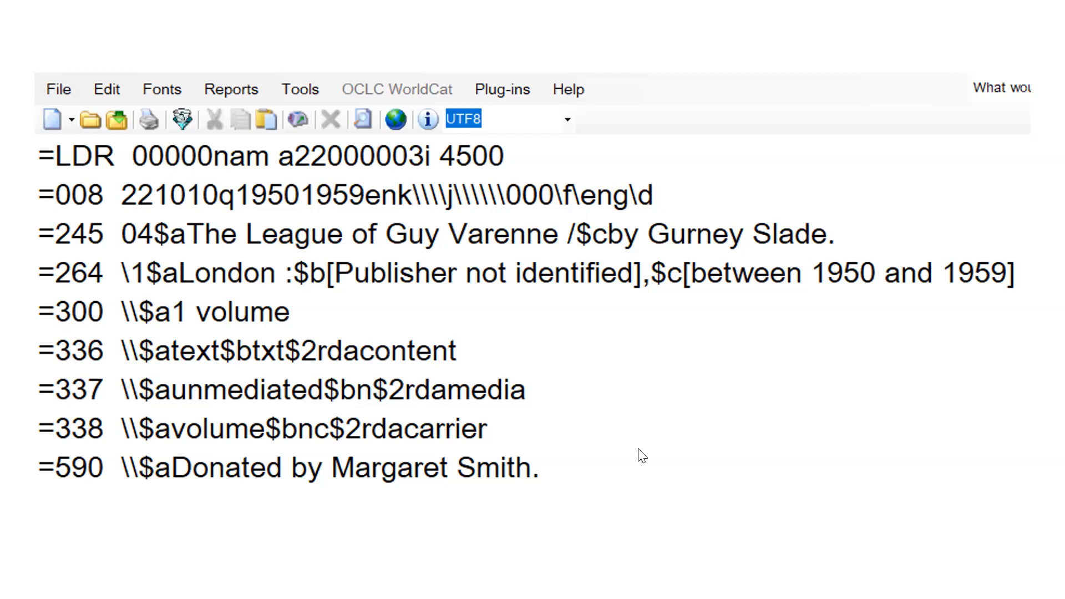
left_click(637, 449)
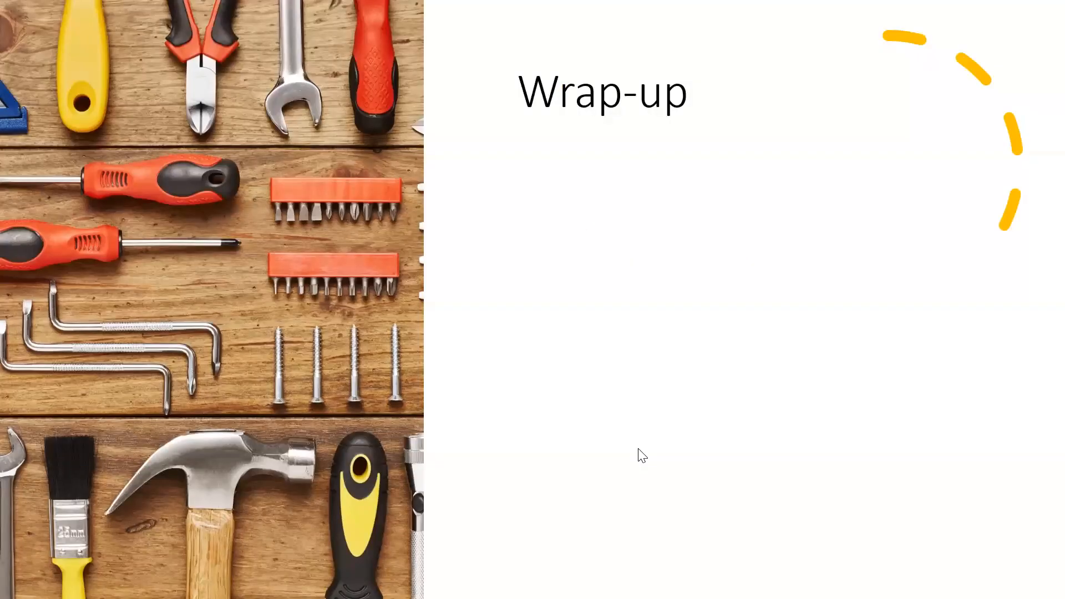
left_click(638, 450)
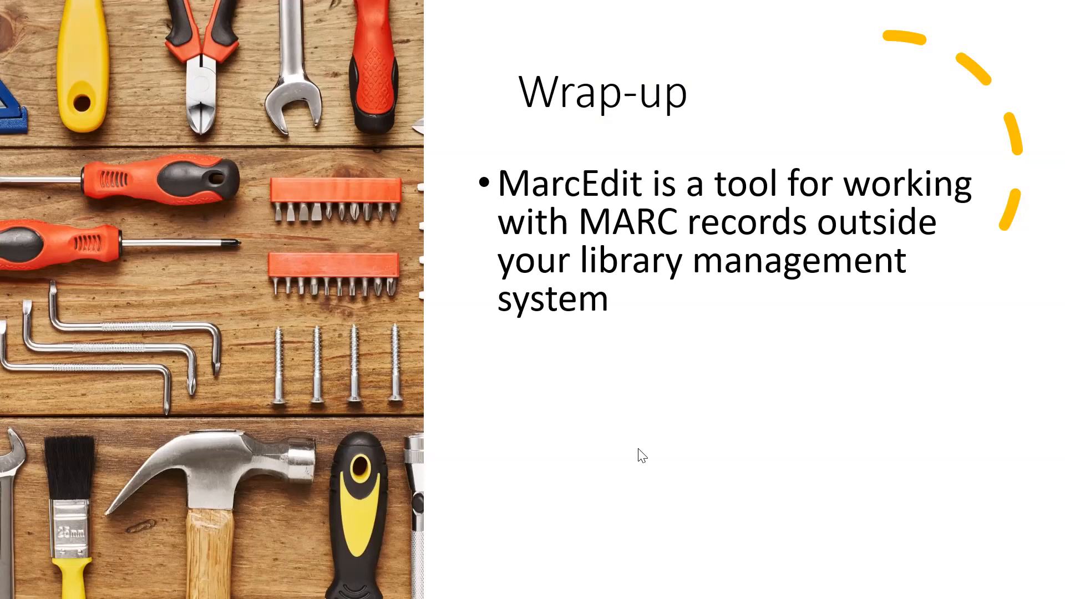
left_click(638, 450)
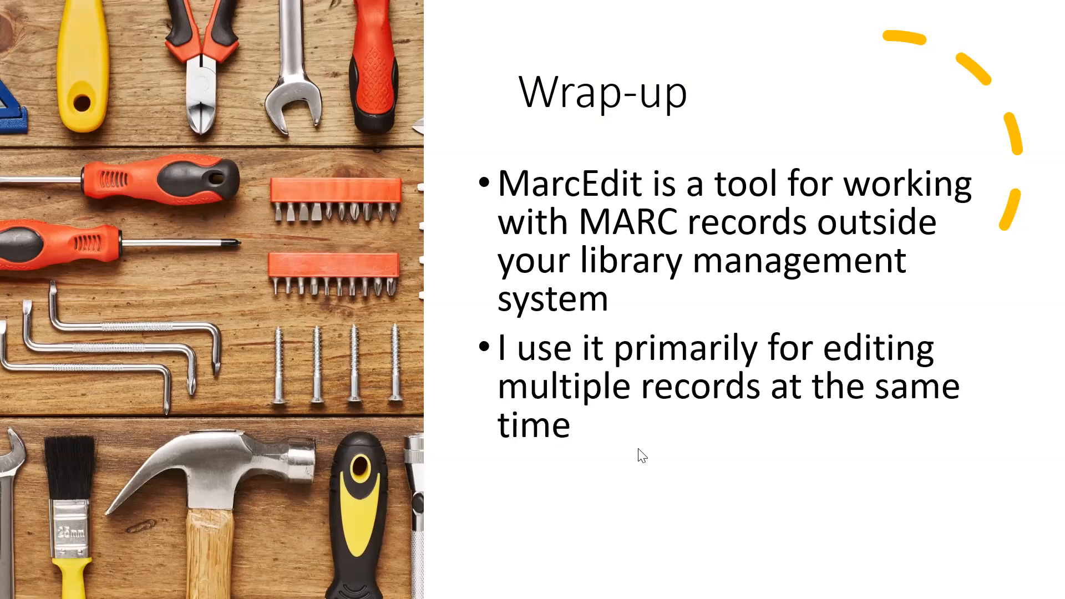